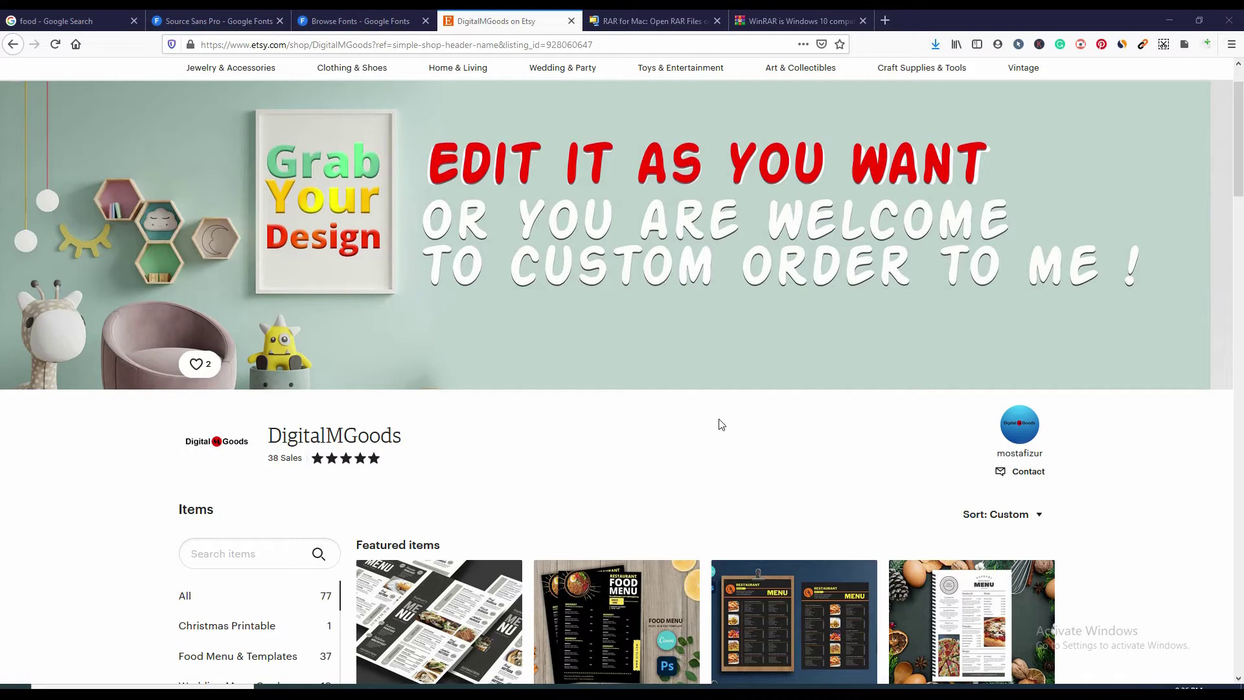
scroll(731, 418, "down", 1)
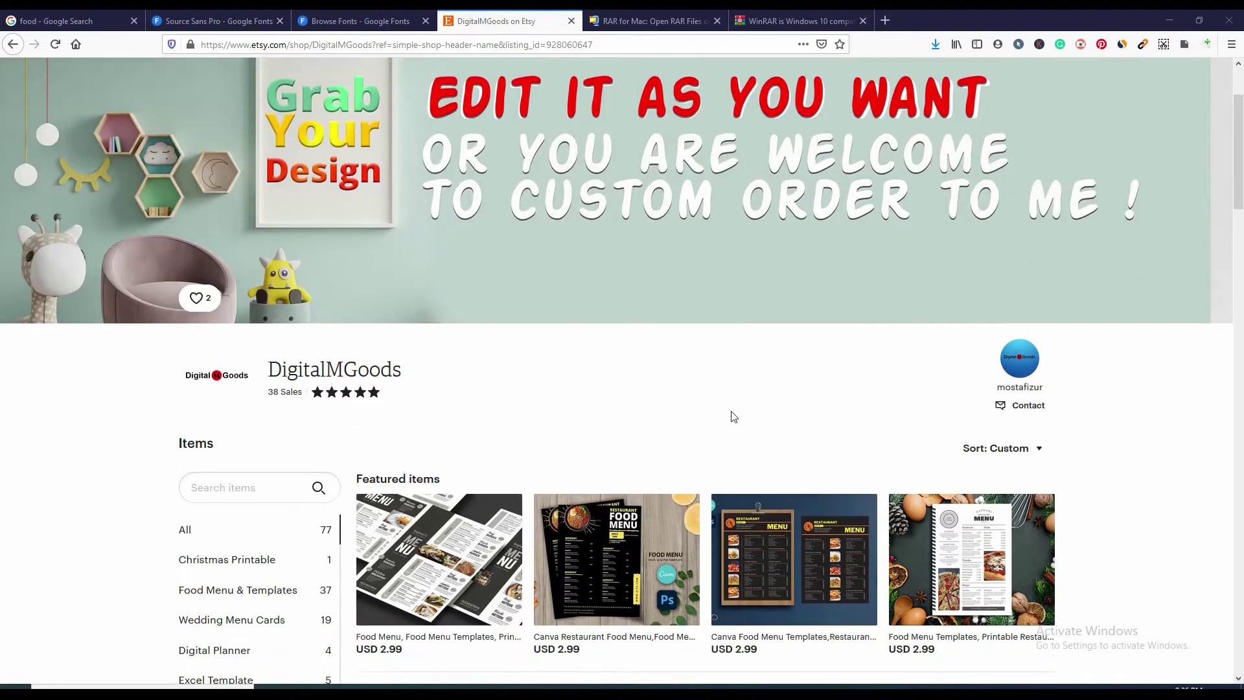
scroll(733, 416, "down", 1)
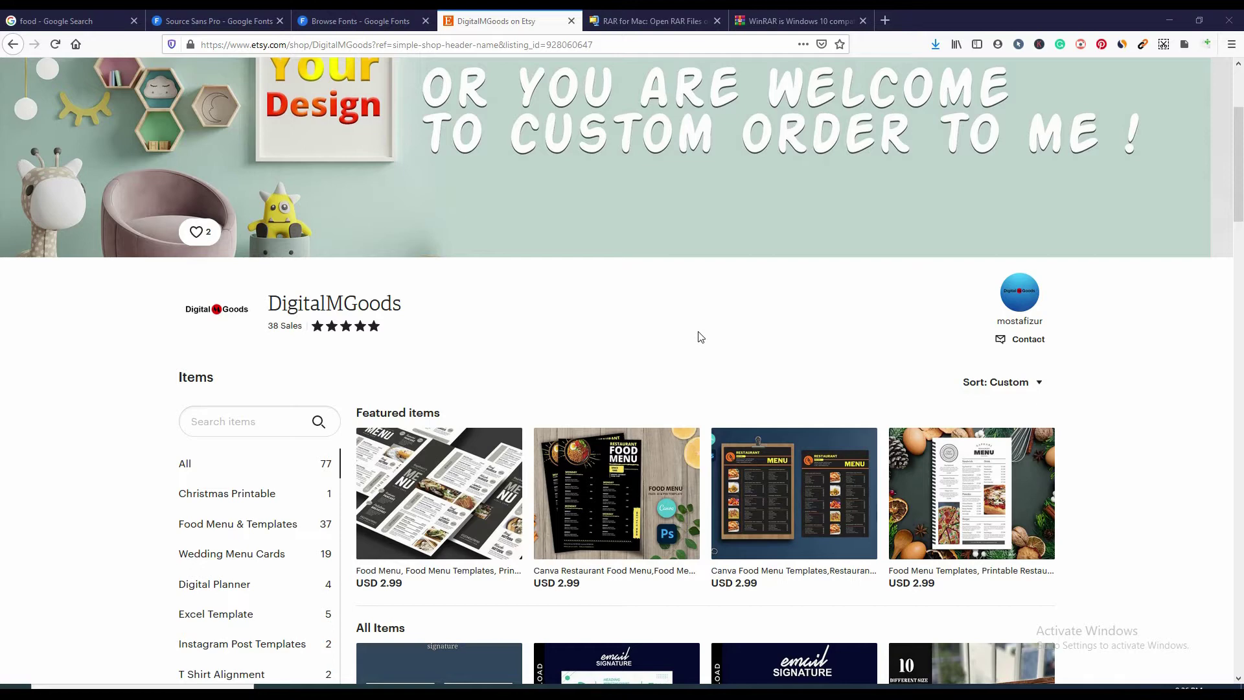
Step: Switch from the Etsy shop page to the WinRAR Windows 10 support statement tab
key("ctrl+Tab")
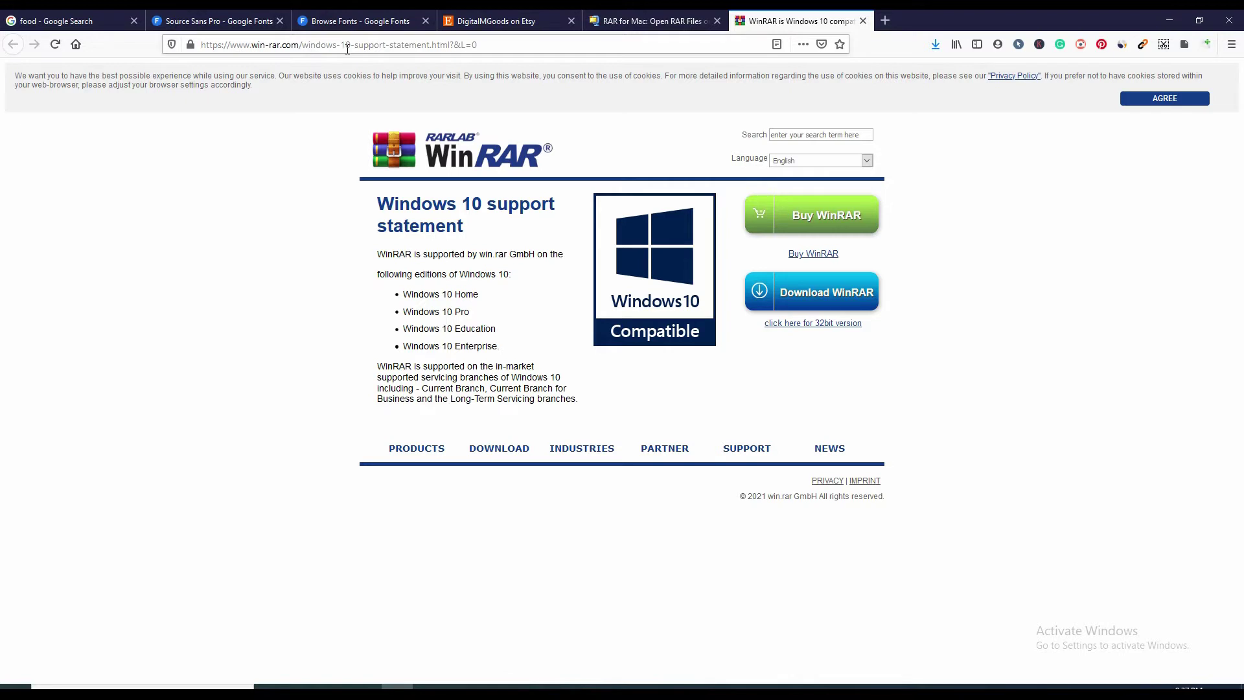
Step: Bring up the WinZip page about opening RAR files
left_click(678, 21)
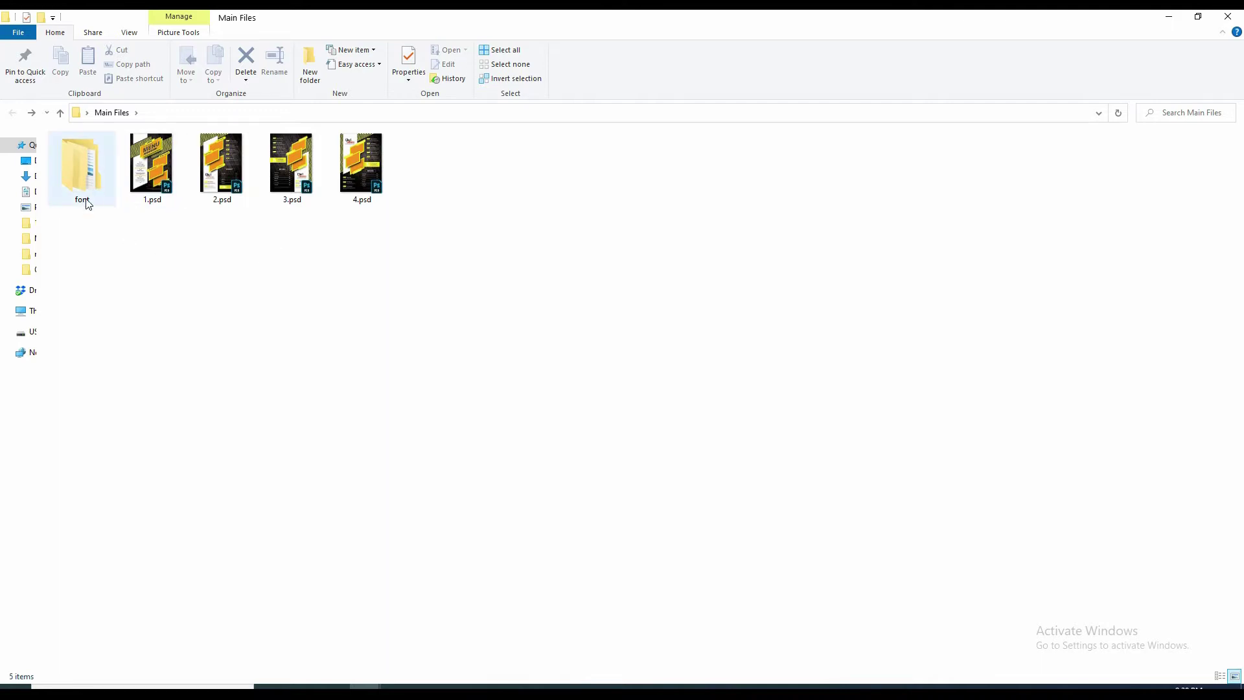
mouse_move(81, 168)
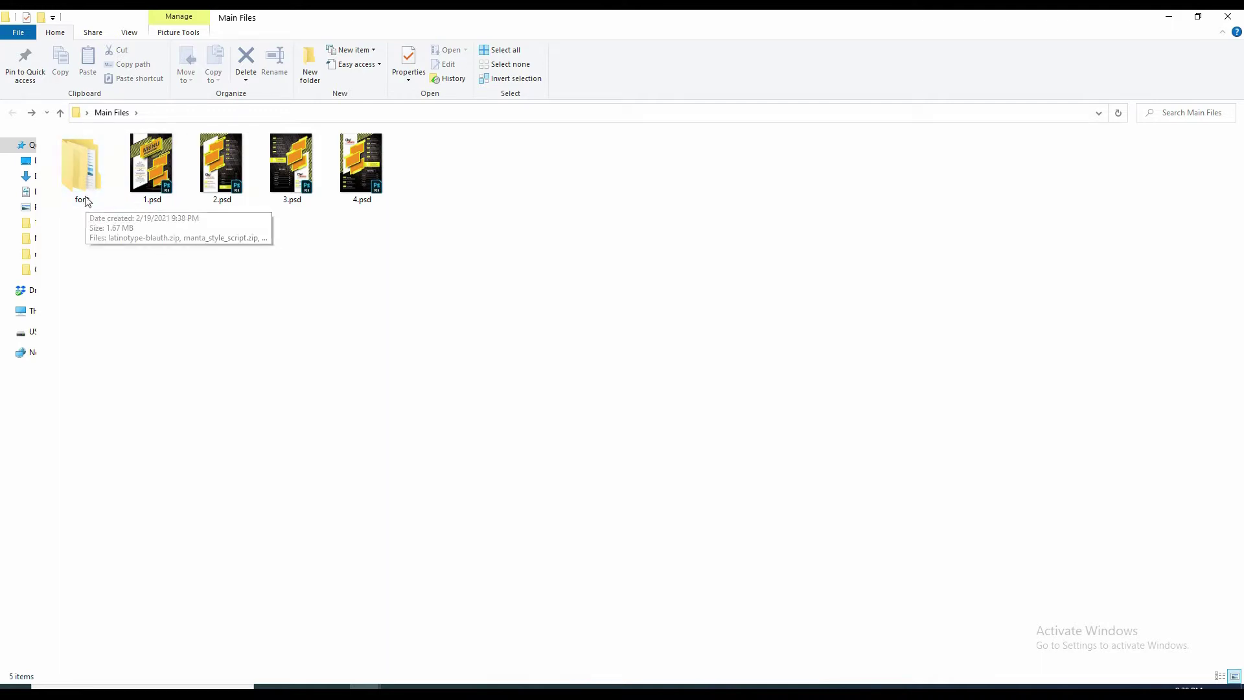
Step: Open the font folder with its five ZIP archives, then bring Firefox back
double_click(84, 203)
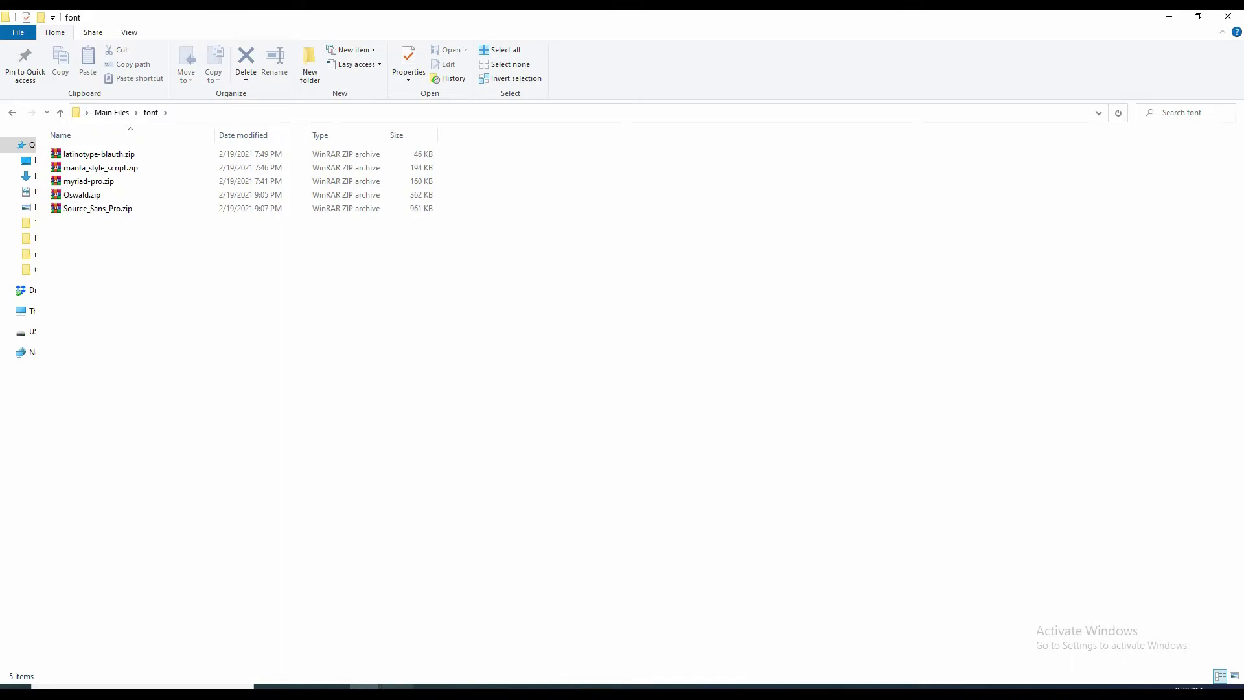
left_click(399, 686)
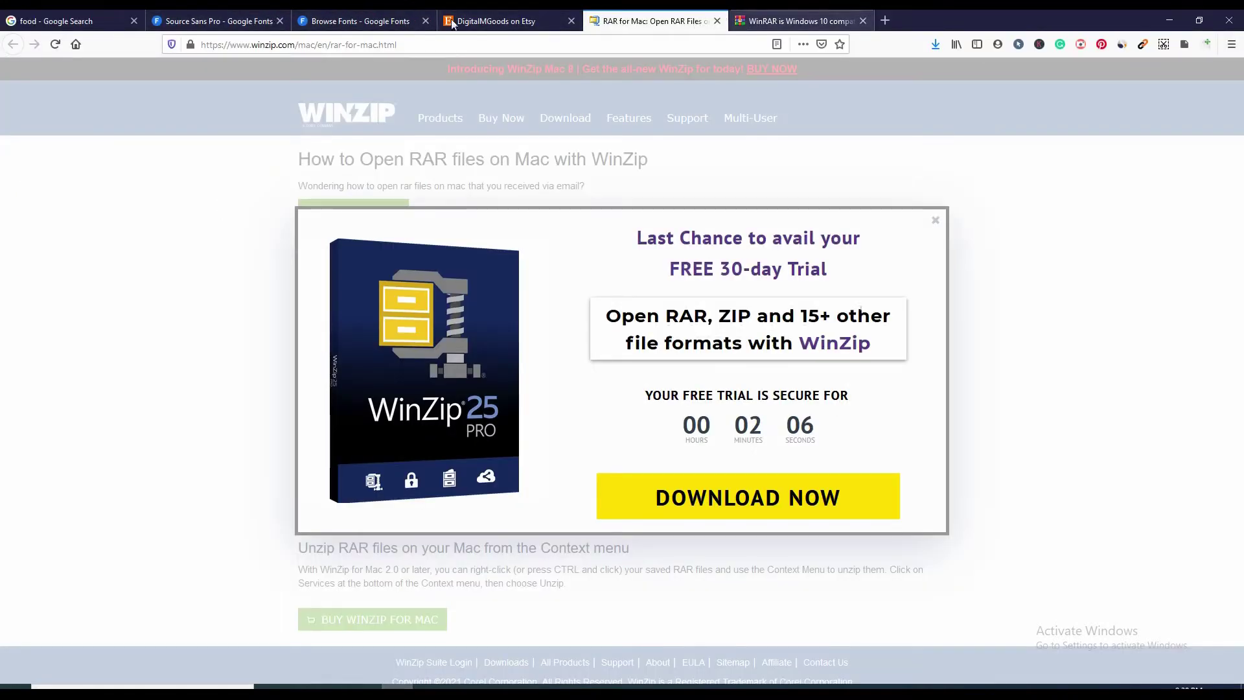
Step: Browse the Google Fonts catalogue, then return to the folder of font ZIPs
left_click(58, 20)
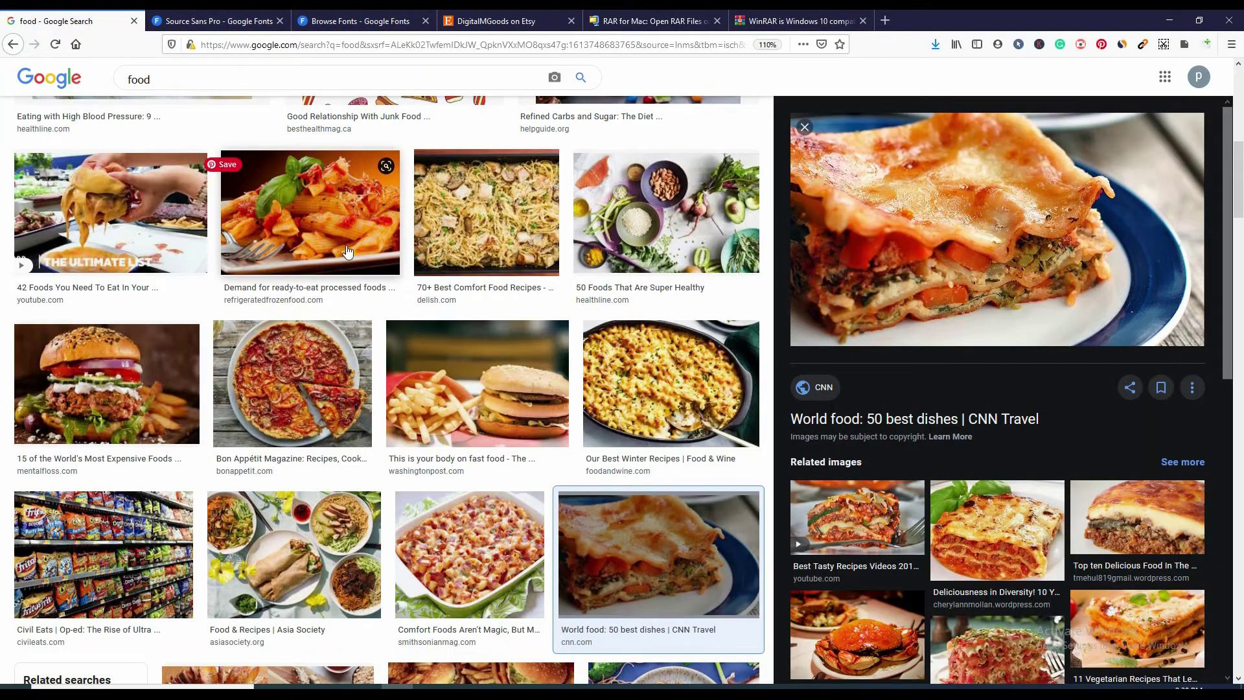
left_click(220, 14)
left_click(321, 21)
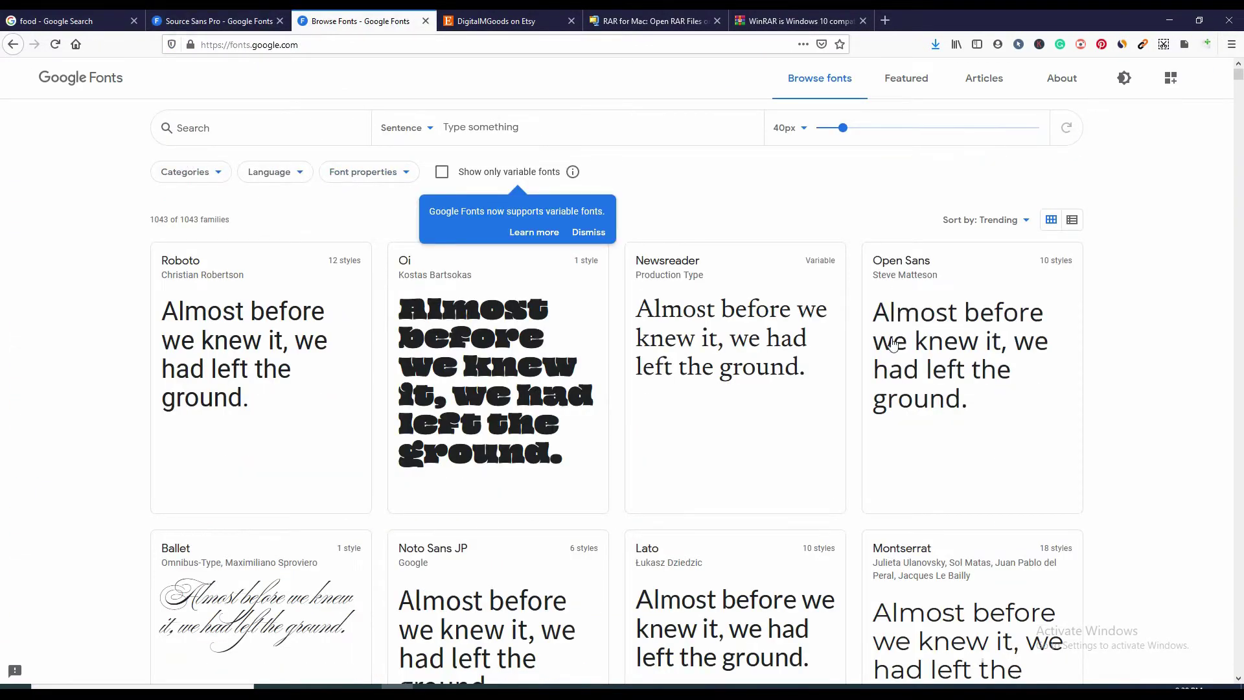
scroll(933, 434, "down", 4)
scroll(933, 434, "down", 5)
scroll(806, 528, "down", 3)
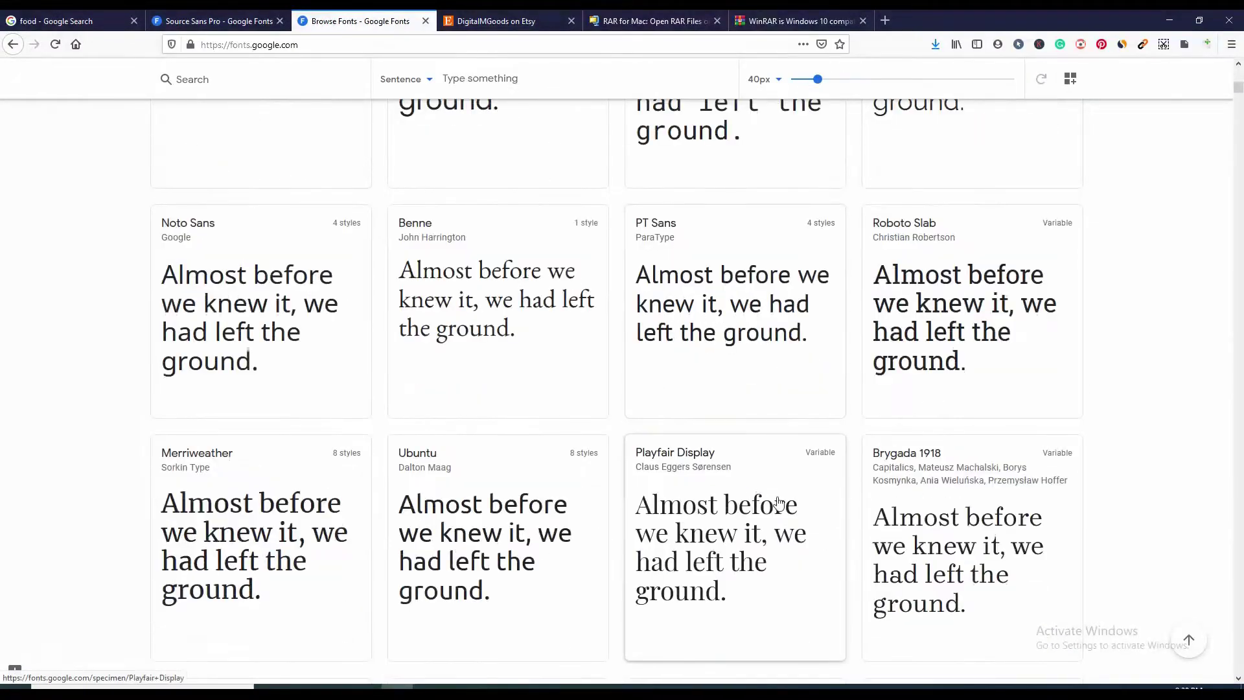
scroll(815, 498, "down", 2)
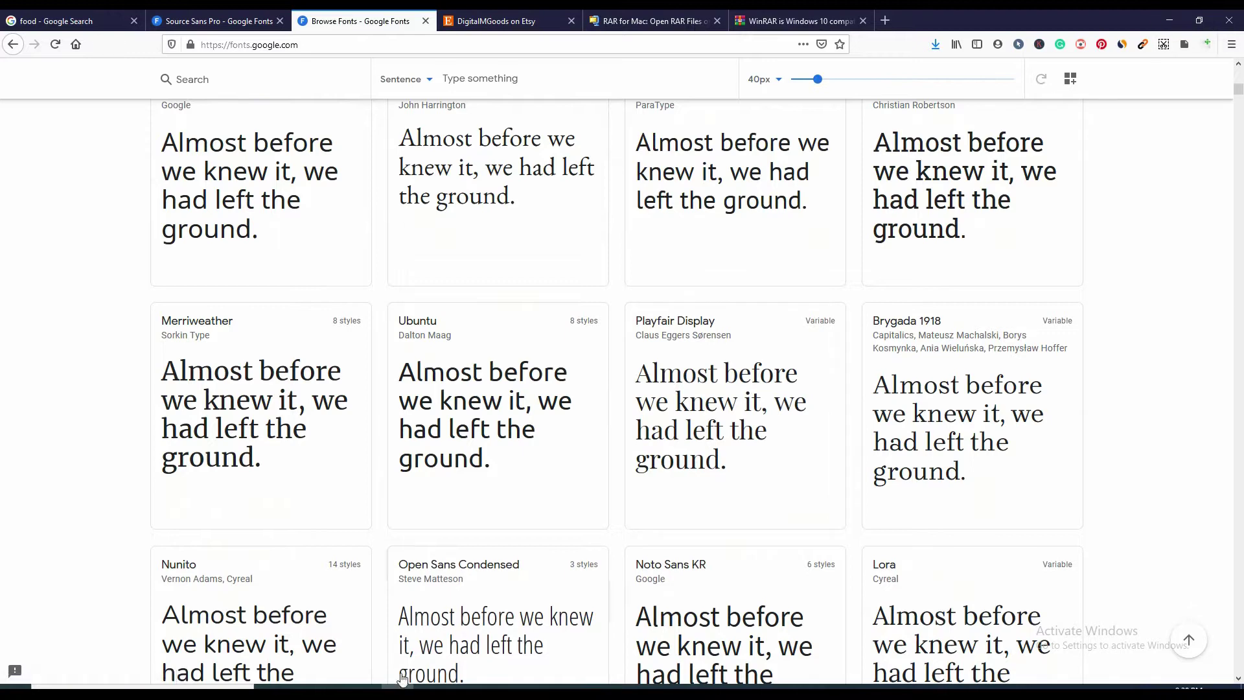
mouse_move(350, 687)
left_click(352, 659)
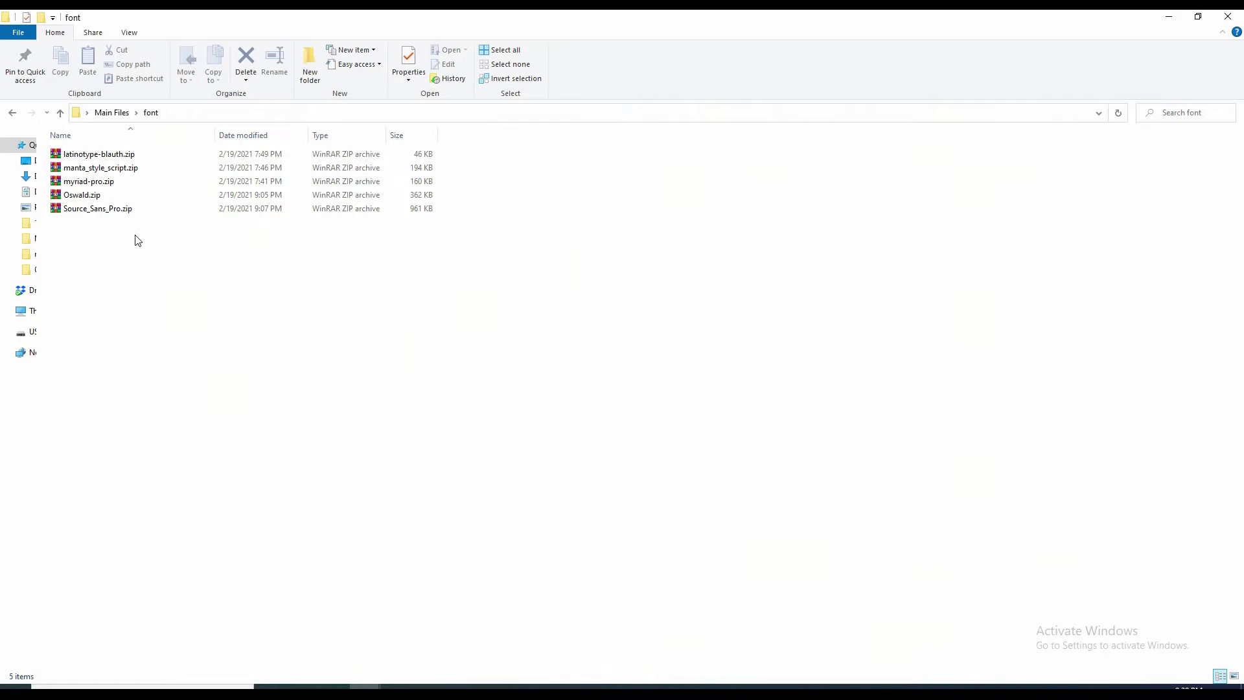
Step: Extract all five font ZIP archives, each into its own folder
left_click(102, 156)
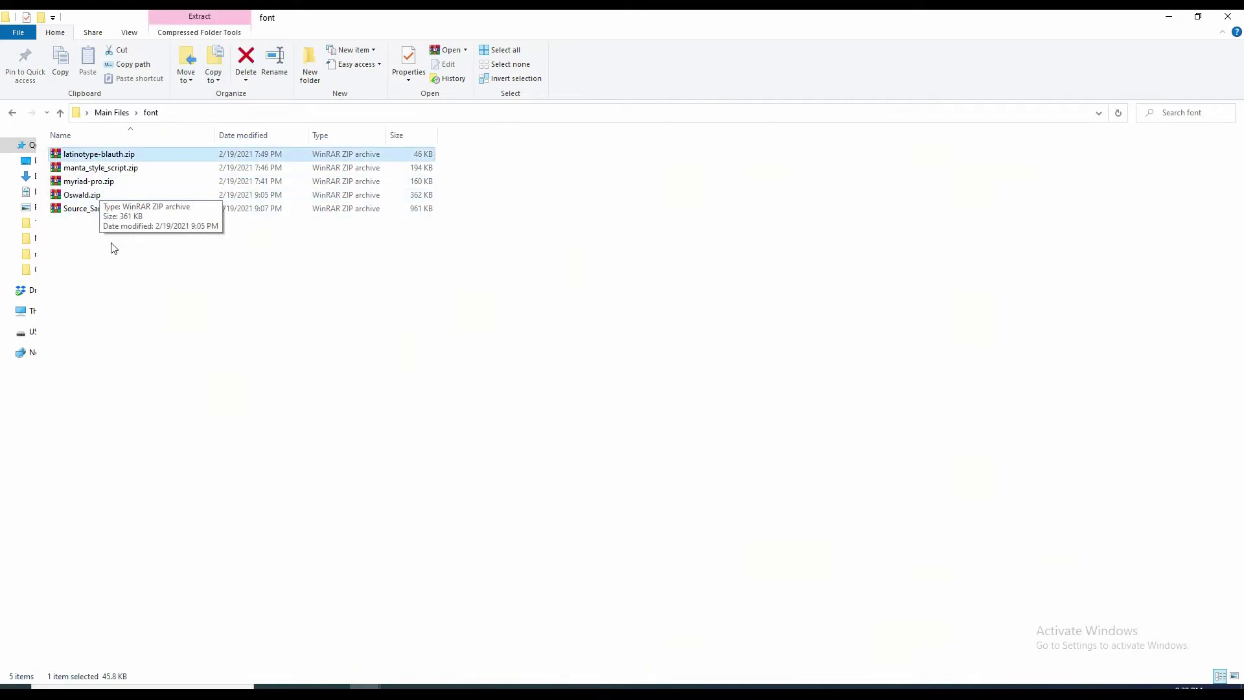
left_click_drag(111, 244, 98, 160)
right_click(98, 161)
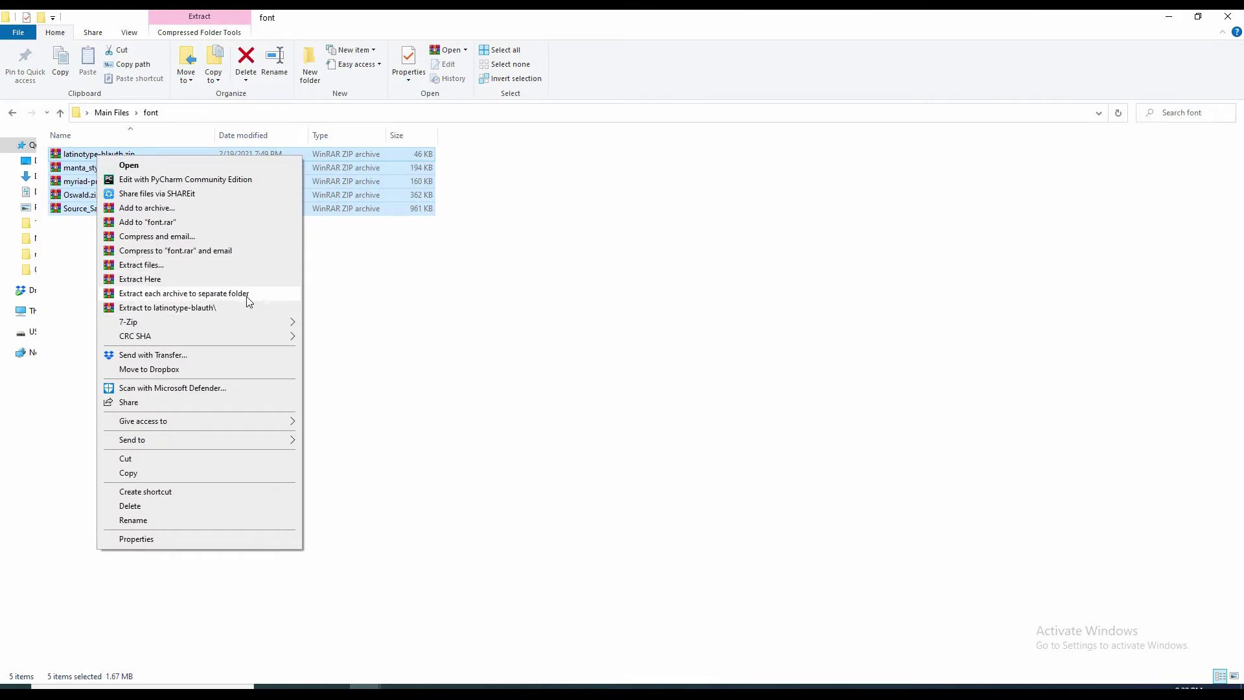
left_click(248, 295)
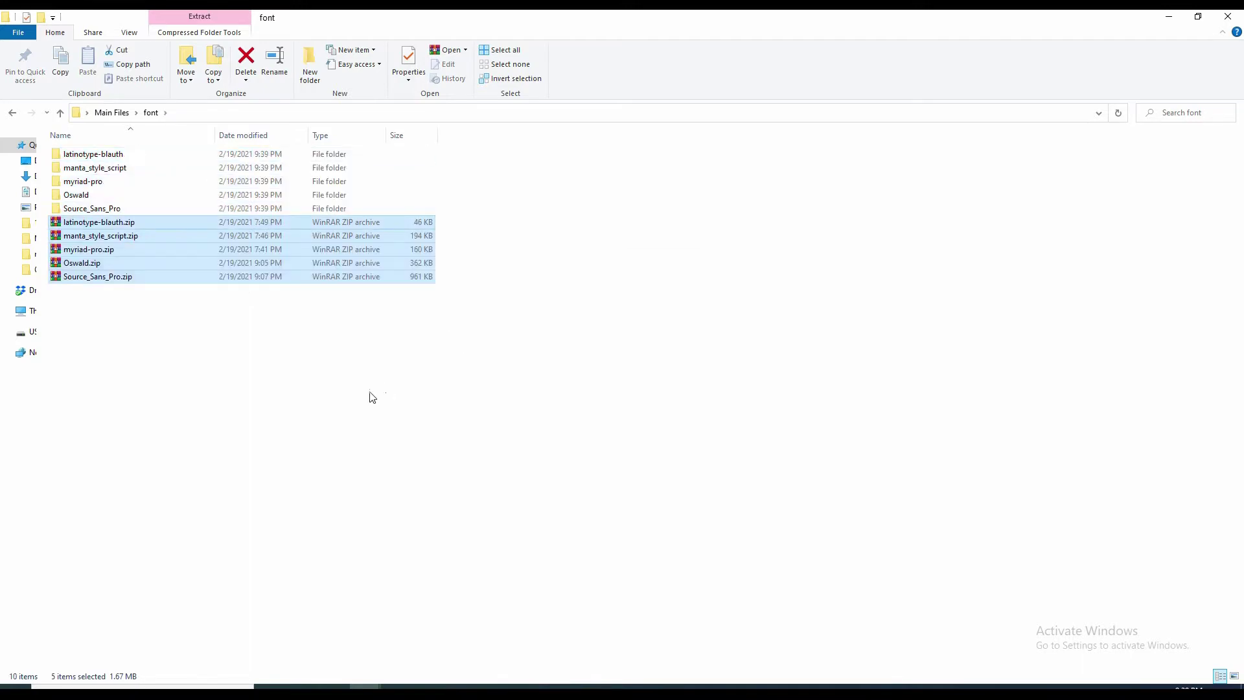
Step: Preview the Latinotype Blauth Light font, then go back up to Main Files
double_click(94, 156)
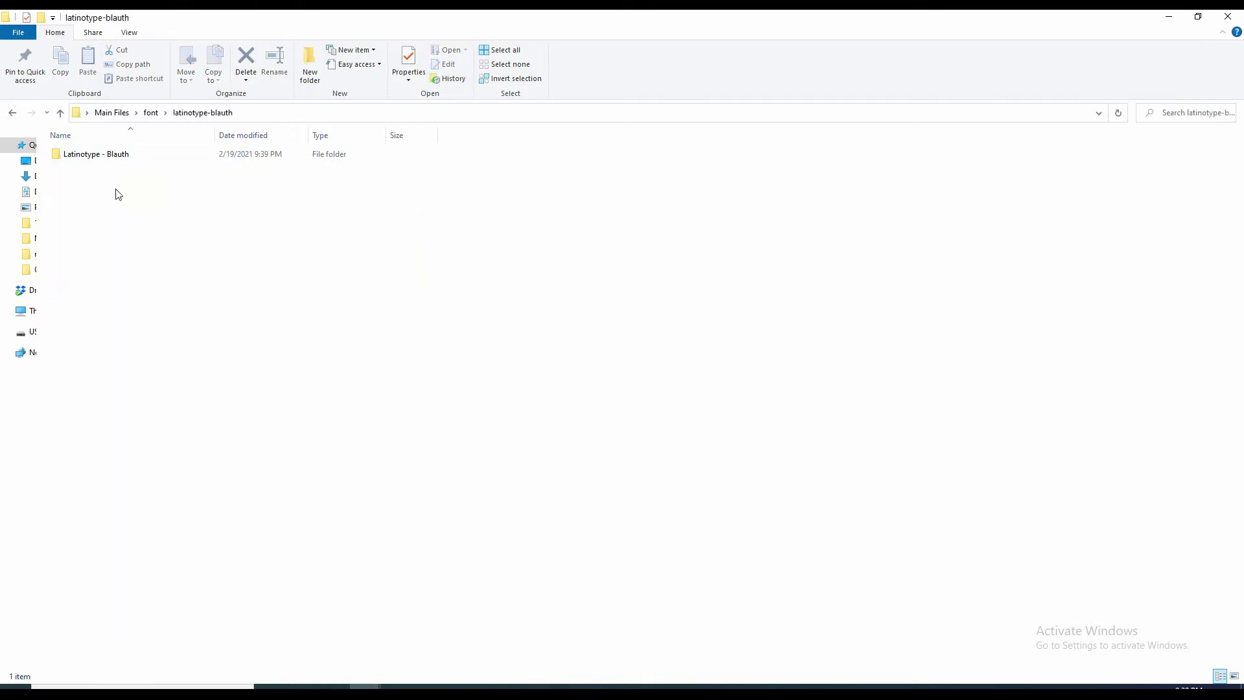
double_click(99, 157)
left_click(99, 159)
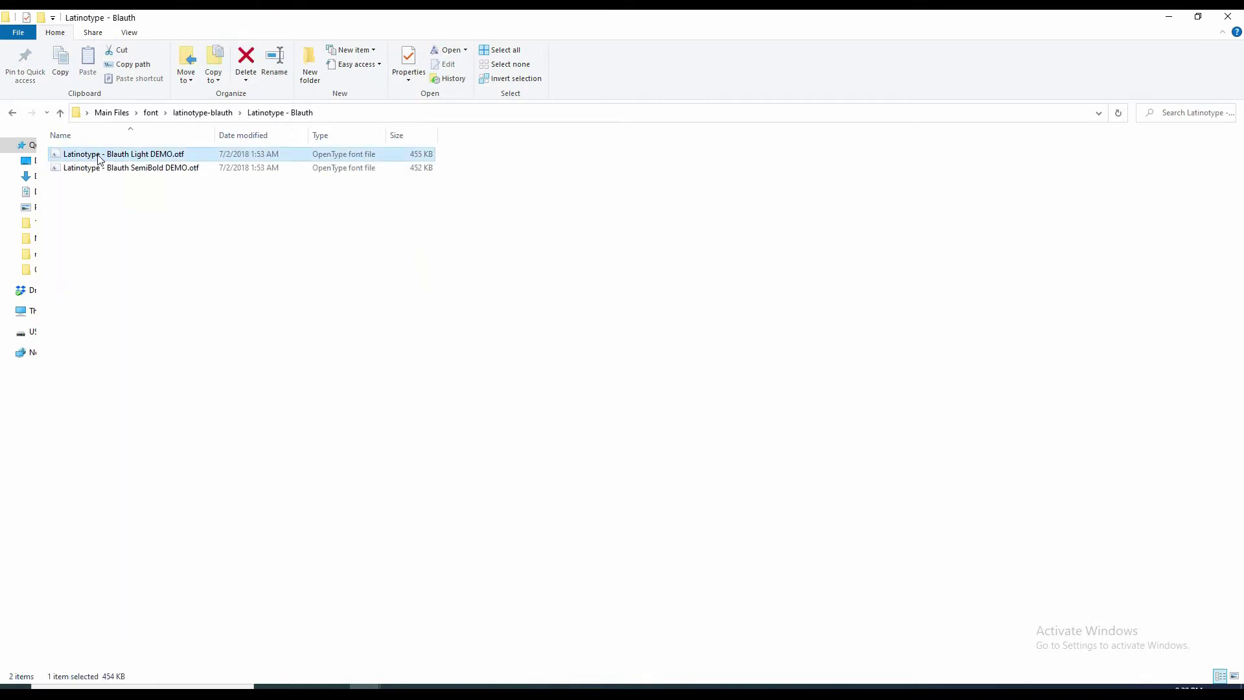
double_click(99, 159)
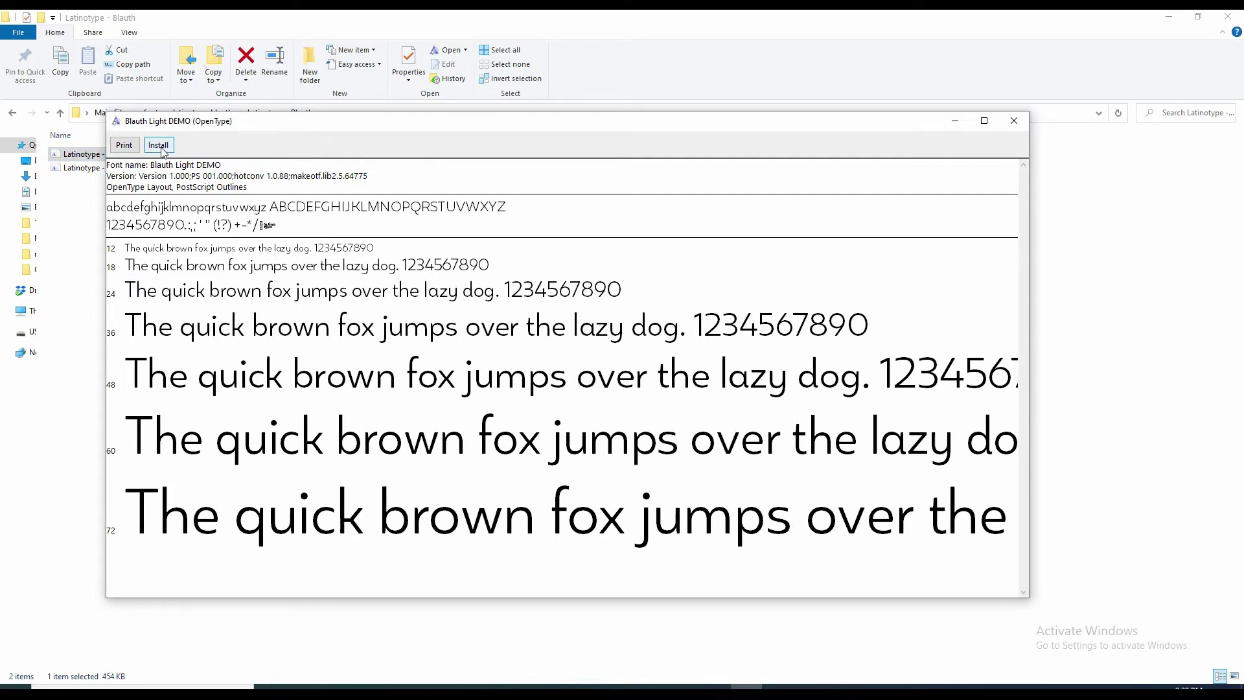
left_click(1012, 121)
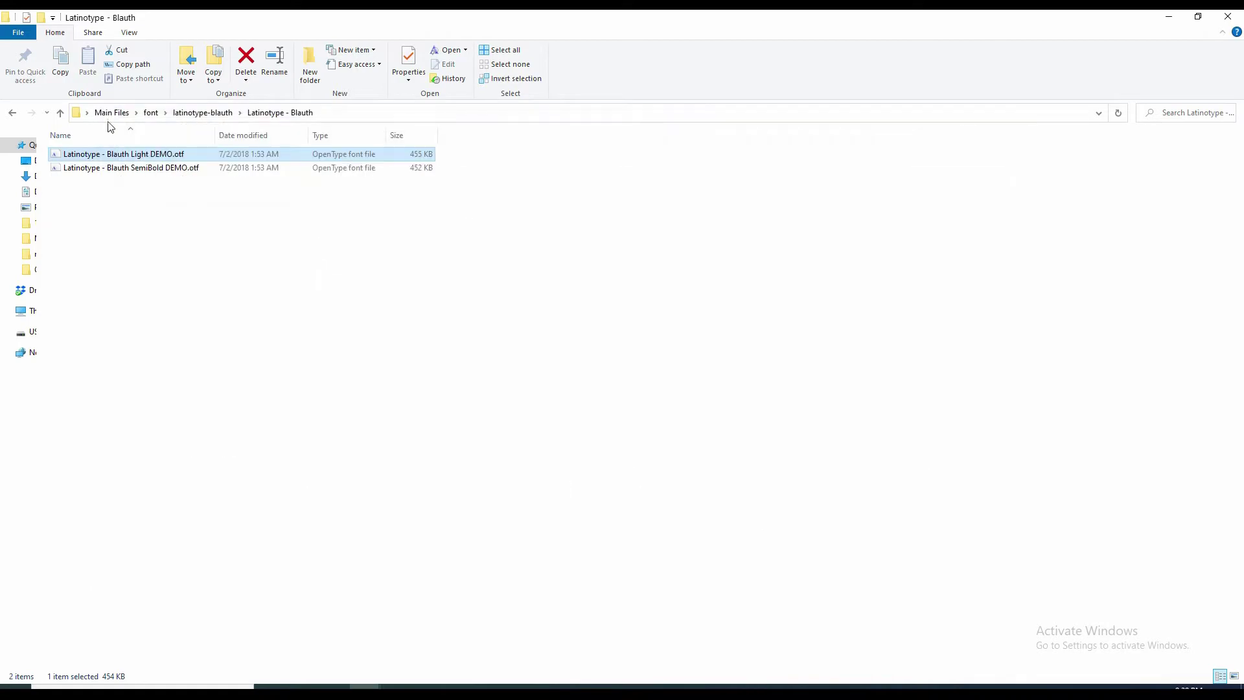
left_click(60, 114)
left_click(60, 114)
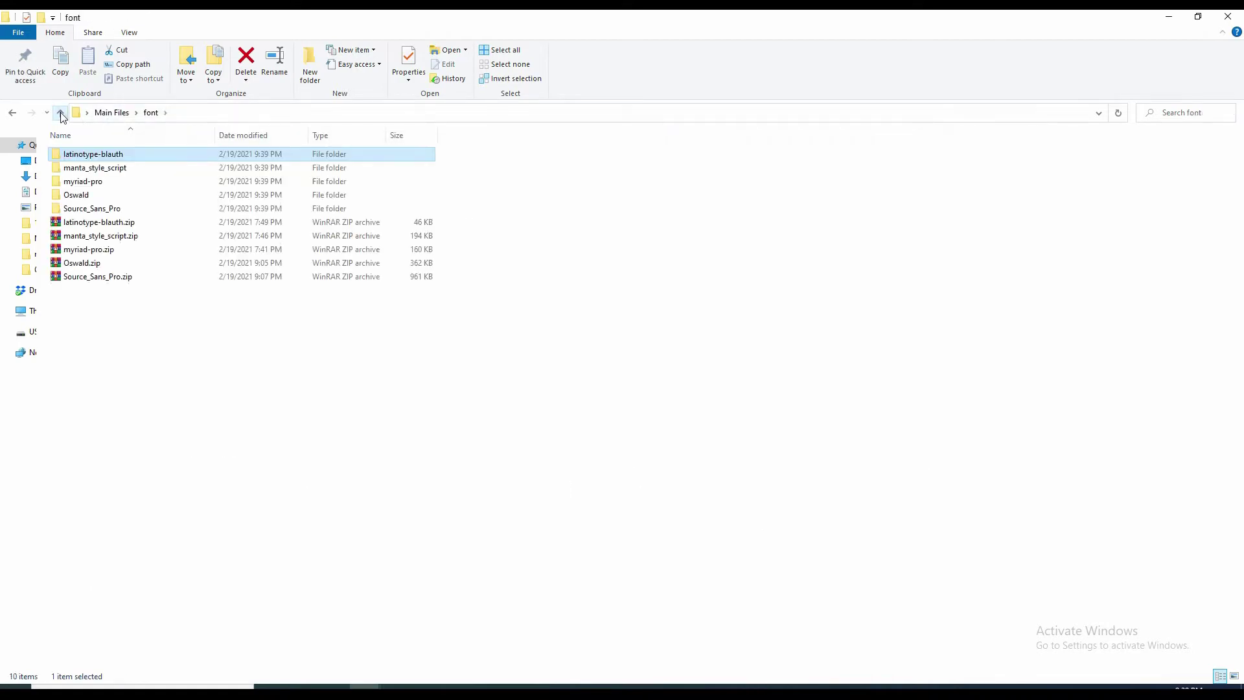
left_click(321, 333)
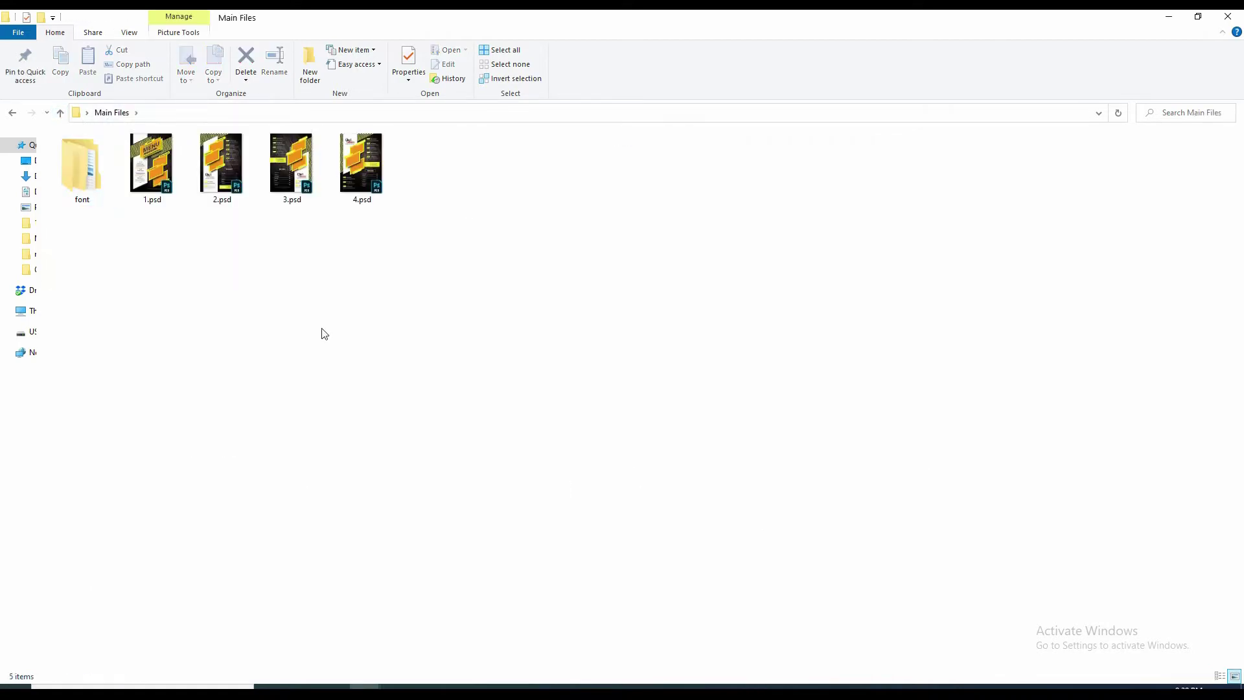
Step: Look over the four PSD templates and select 1.psd for opening in Photoshop
left_click(153, 182)
left_click(224, 180)
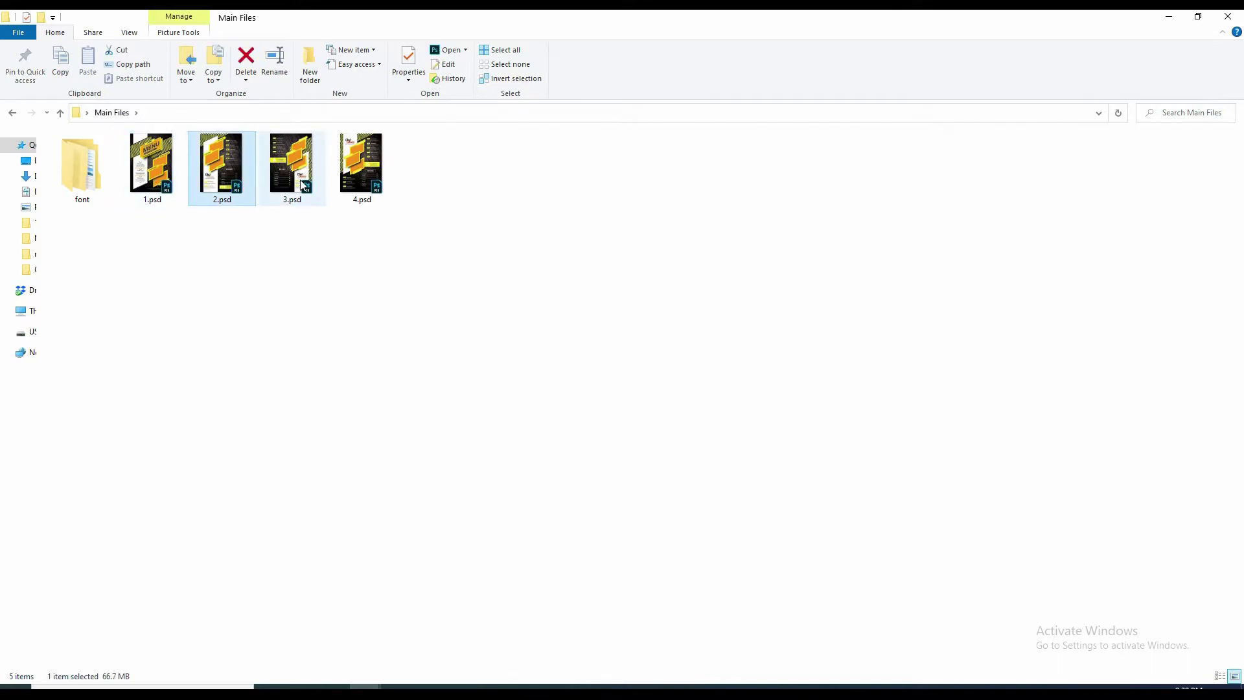
left_click(292, 179)
left_click(361, 184)
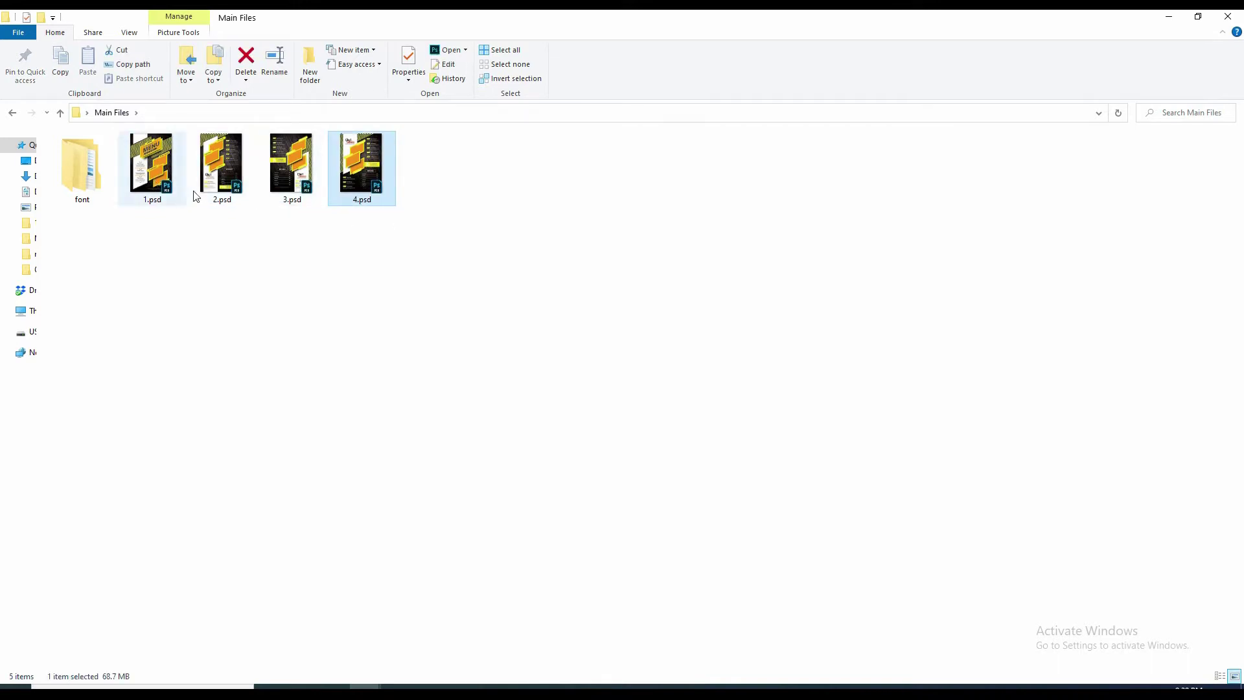
left_click(148, 180)
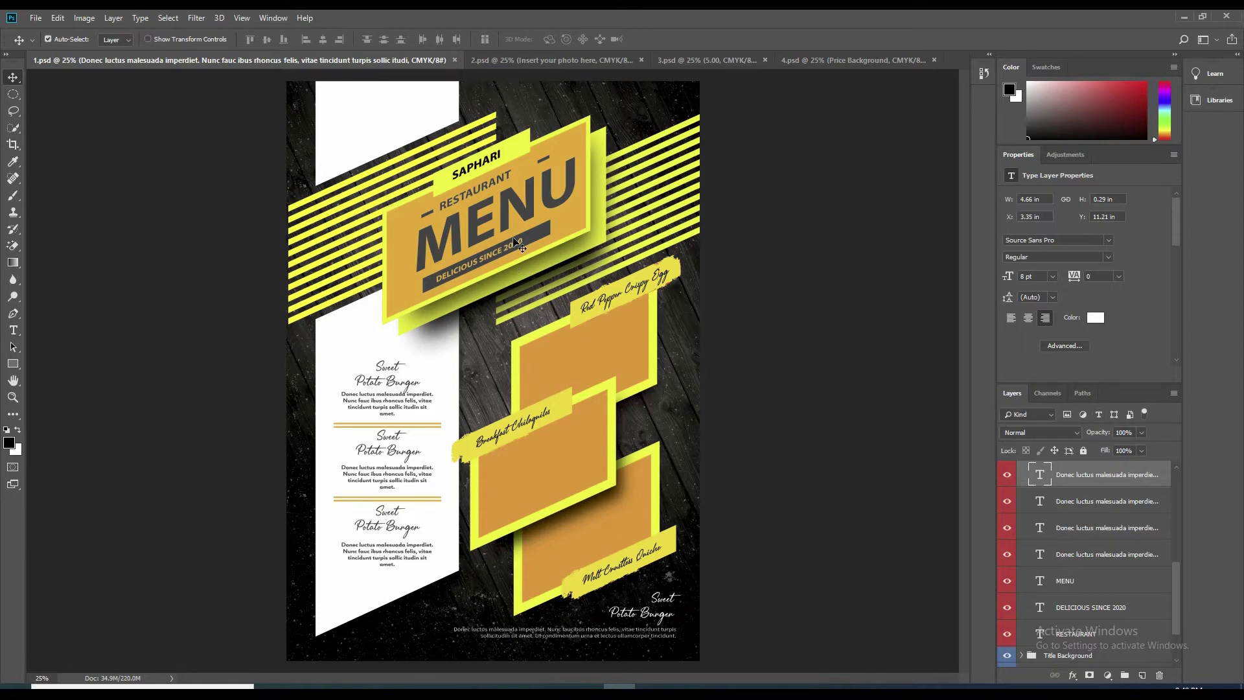
scroll(1107, 574, "down", 2)
scroll(1110, 578, "up", 5)
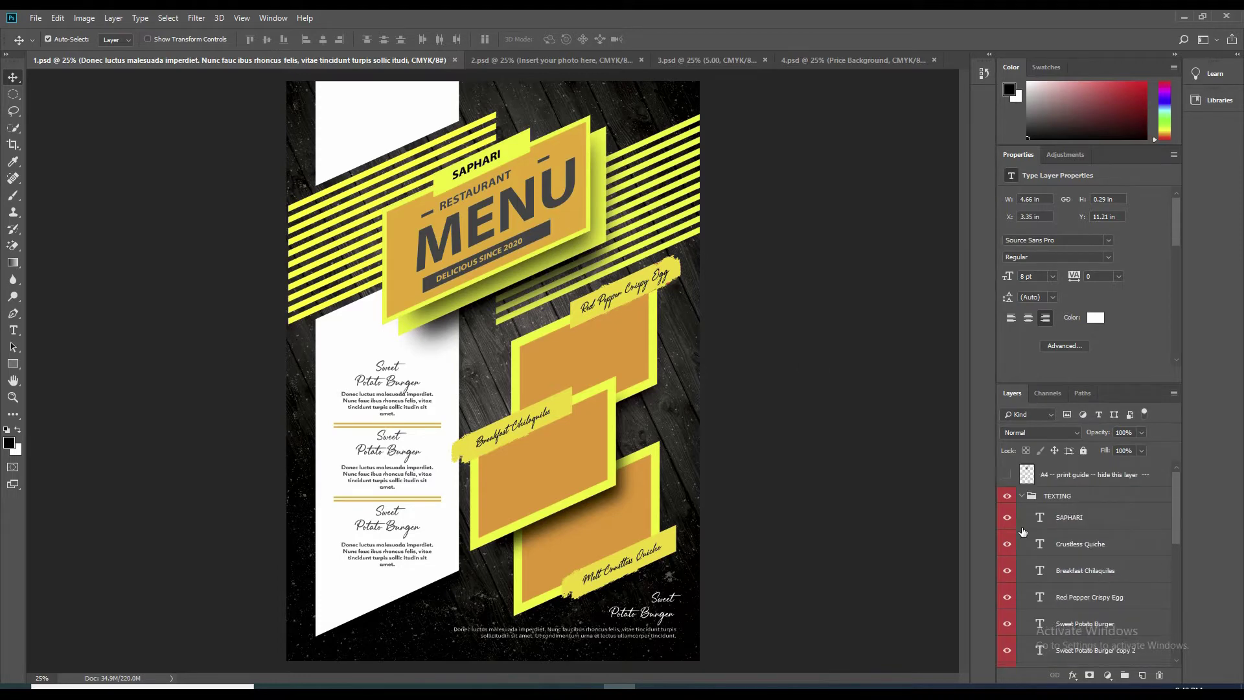
scroll(1088, 544, "down", 2)
scroll(1087, 545, "down", 2)
scroll(1086, 546, "down", 2)
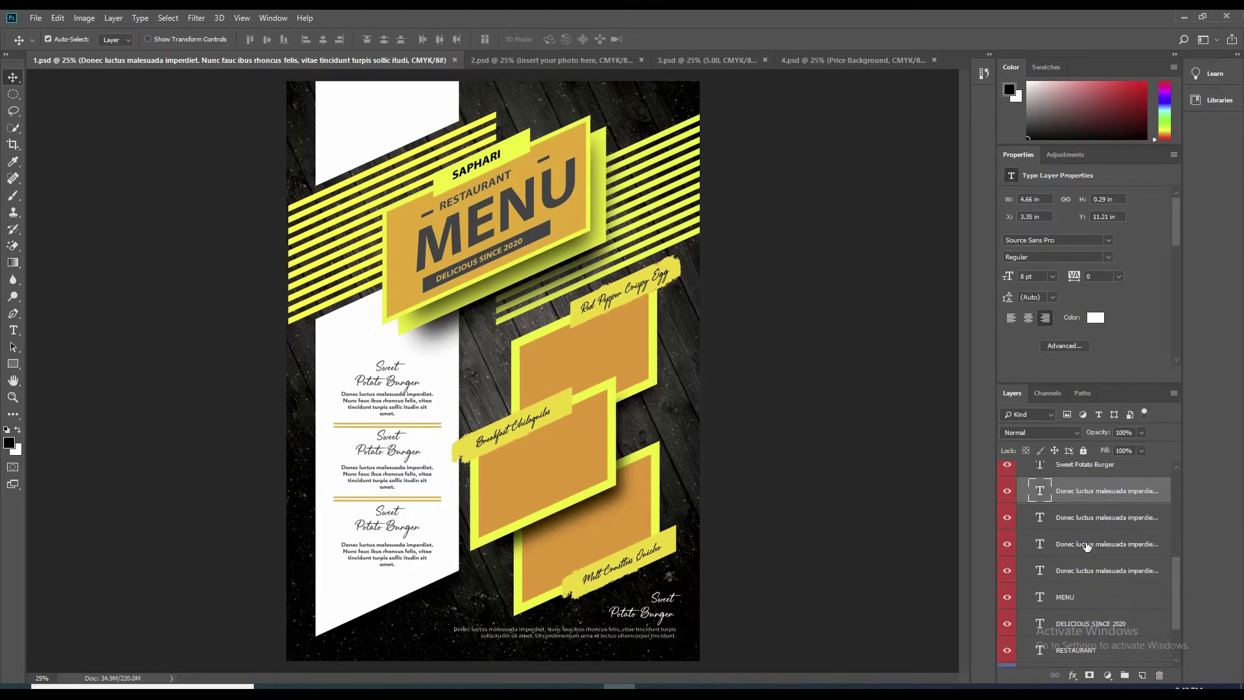
Step: Hide and re-show the 'Donec luctus…' paragraph layer, then open the Window menu
left_click(1007, 491)
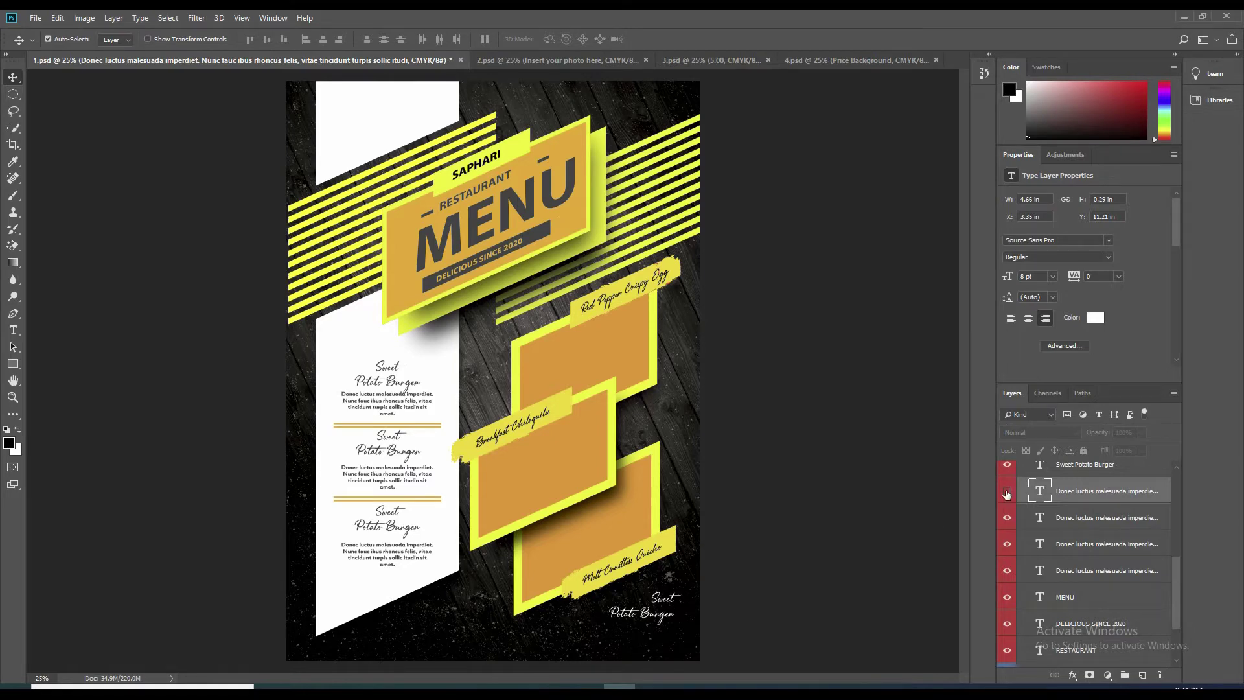
left_click(1007, 494)
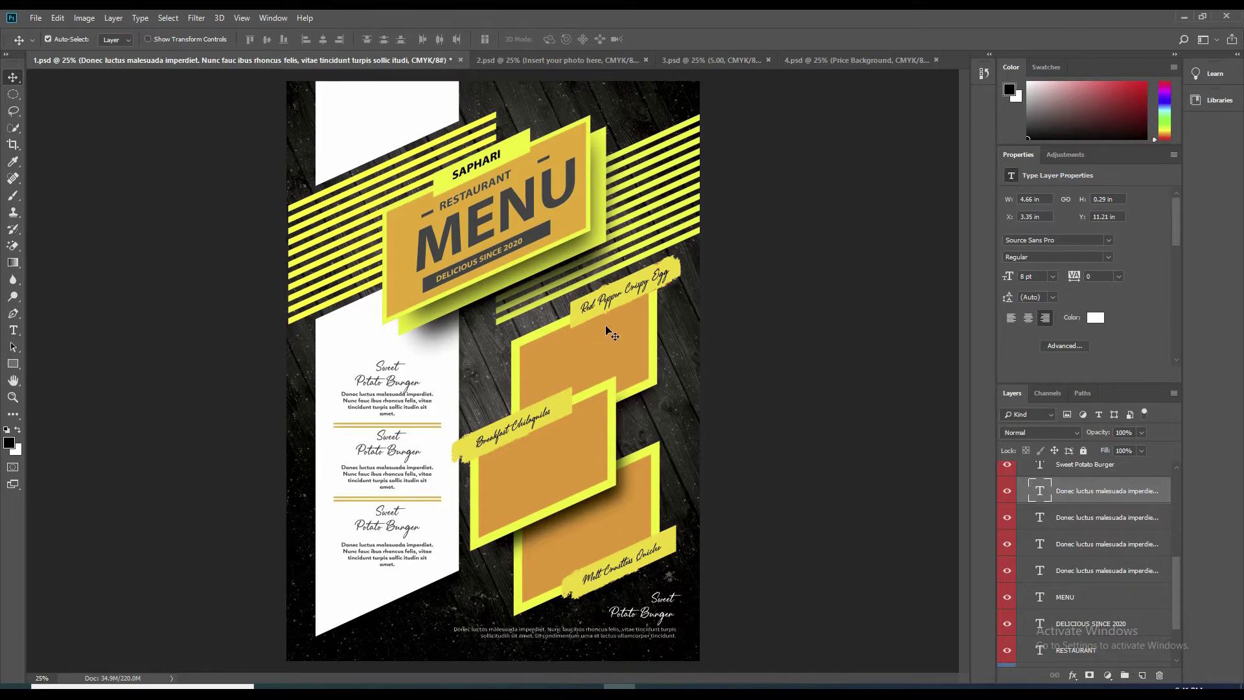
left_click(268, 22)
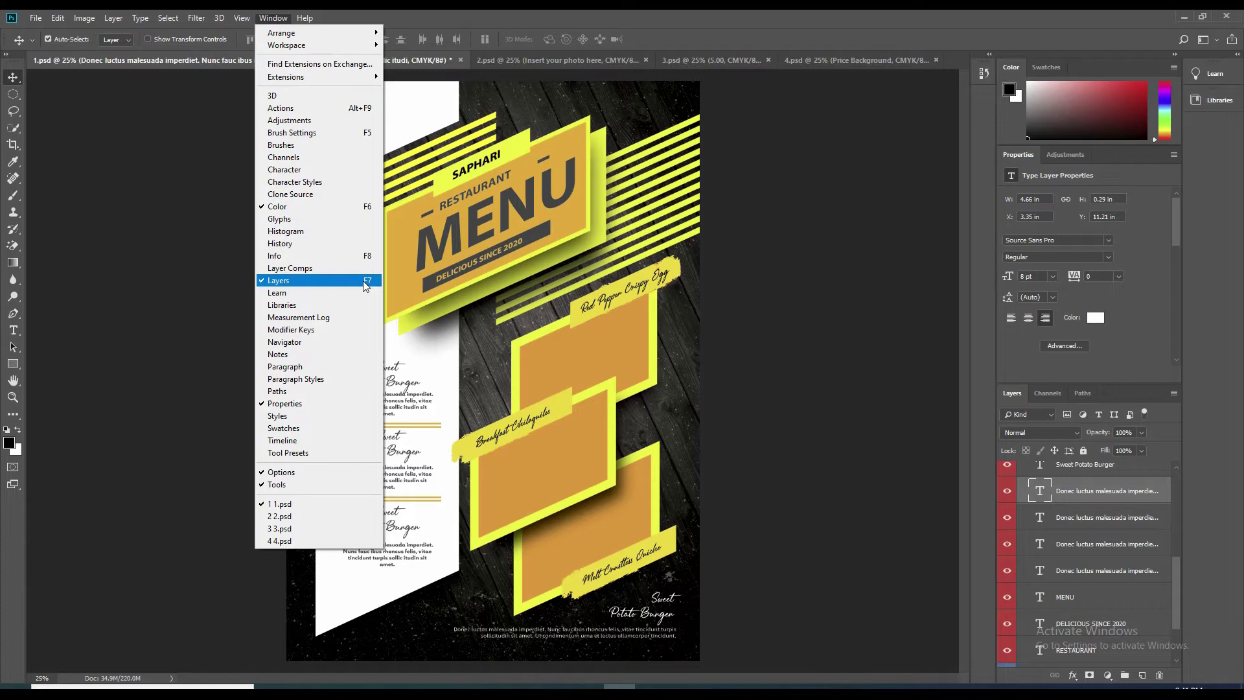
Step: Dismiss the Window menu and make the yellow stripe 'color' shape layer active
left_click(1018, 160)
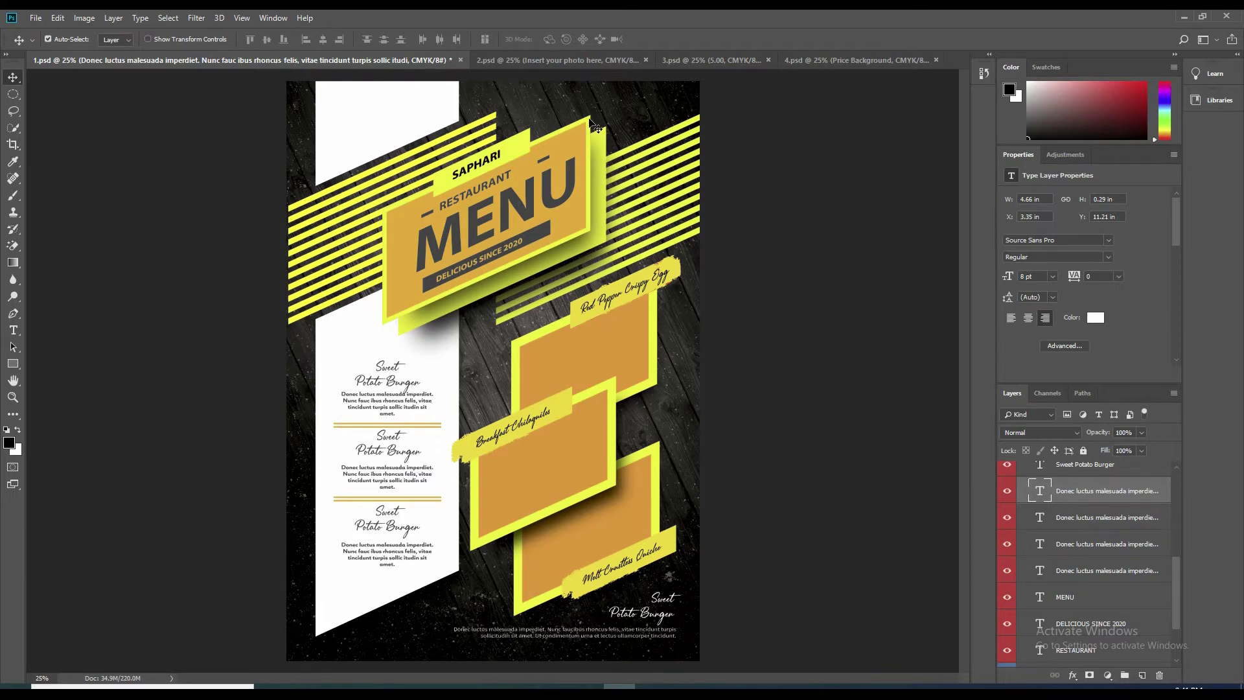
left_click(594, 125)
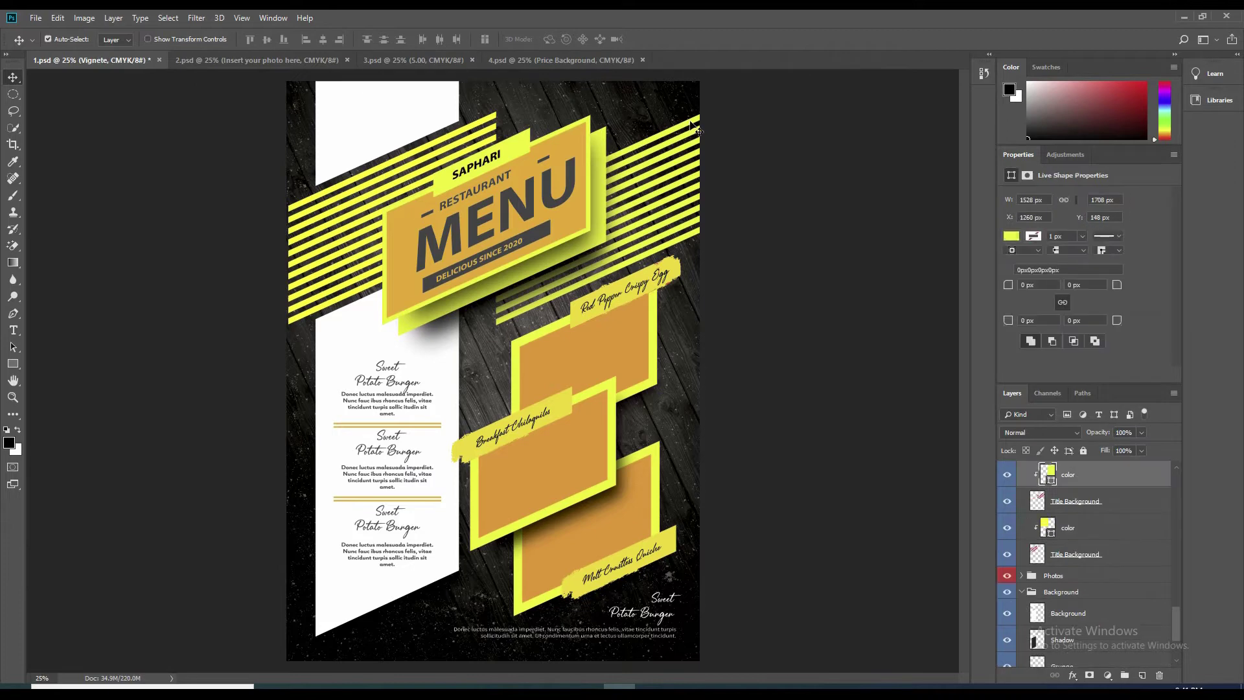
left_click(1014, 239)
left_click(1138, 261)
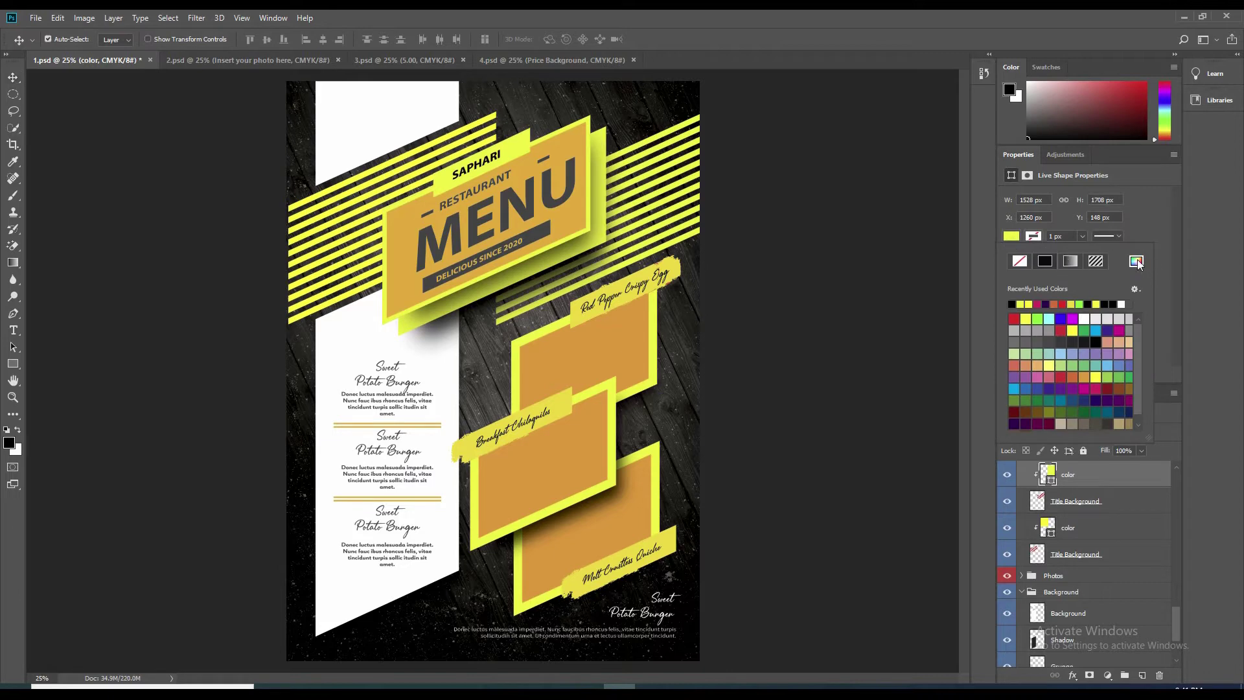
left_click(754, 300)
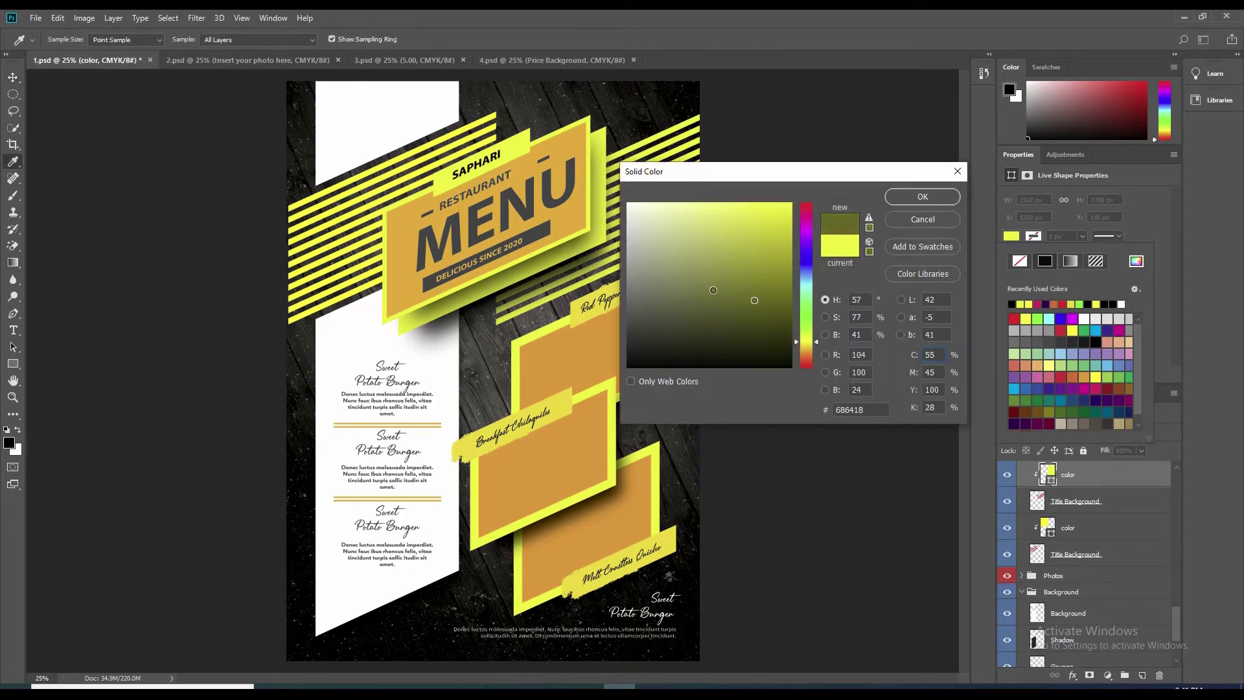
left_click_drag(755, 300, 773, 283)
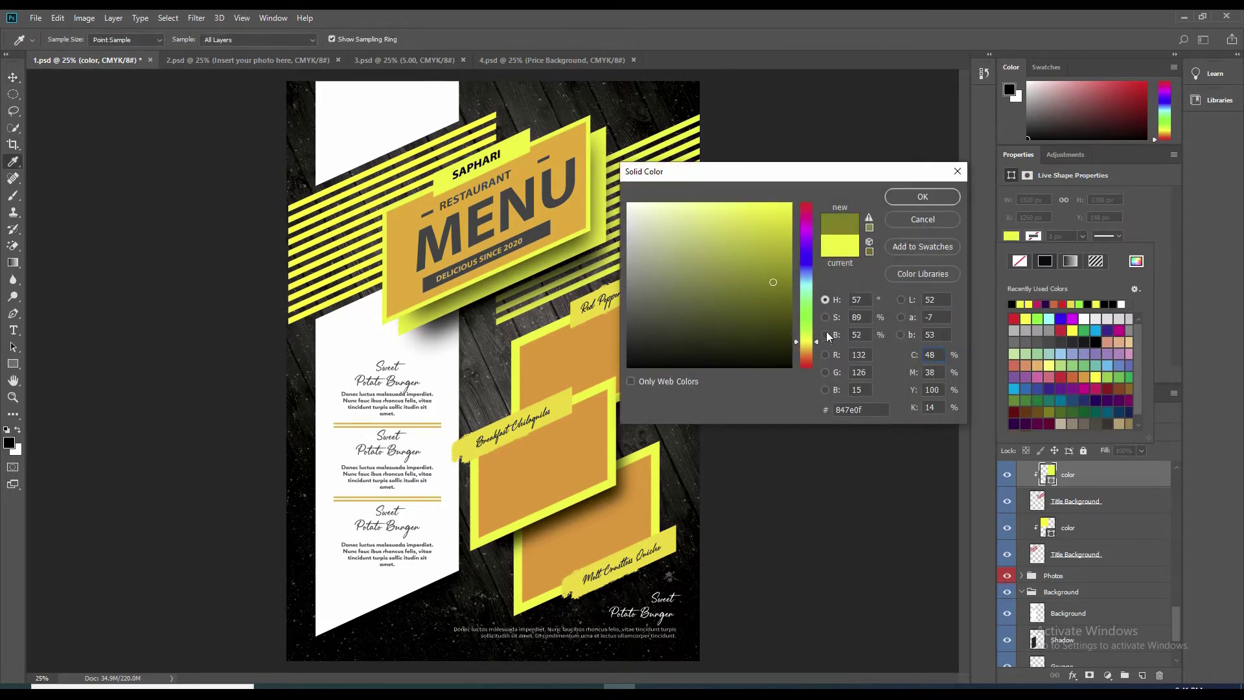
left_click(806, 366)
left_click(791, 207)
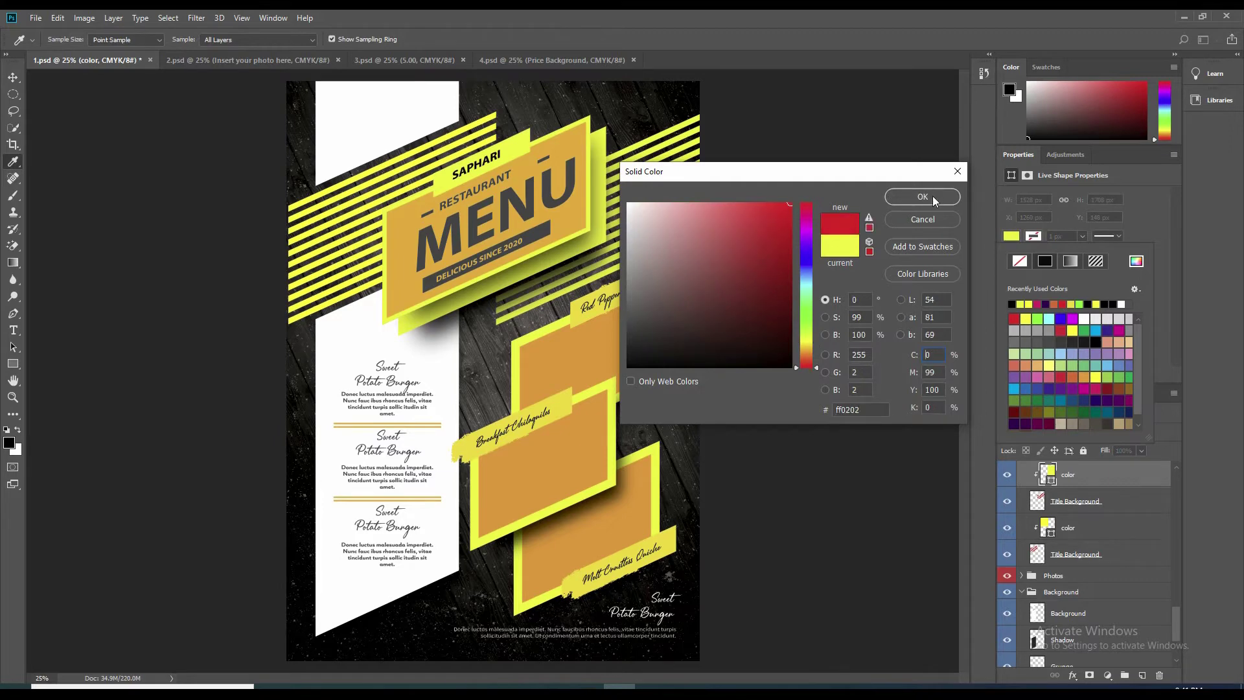
left_click(932, 196)
key("v")
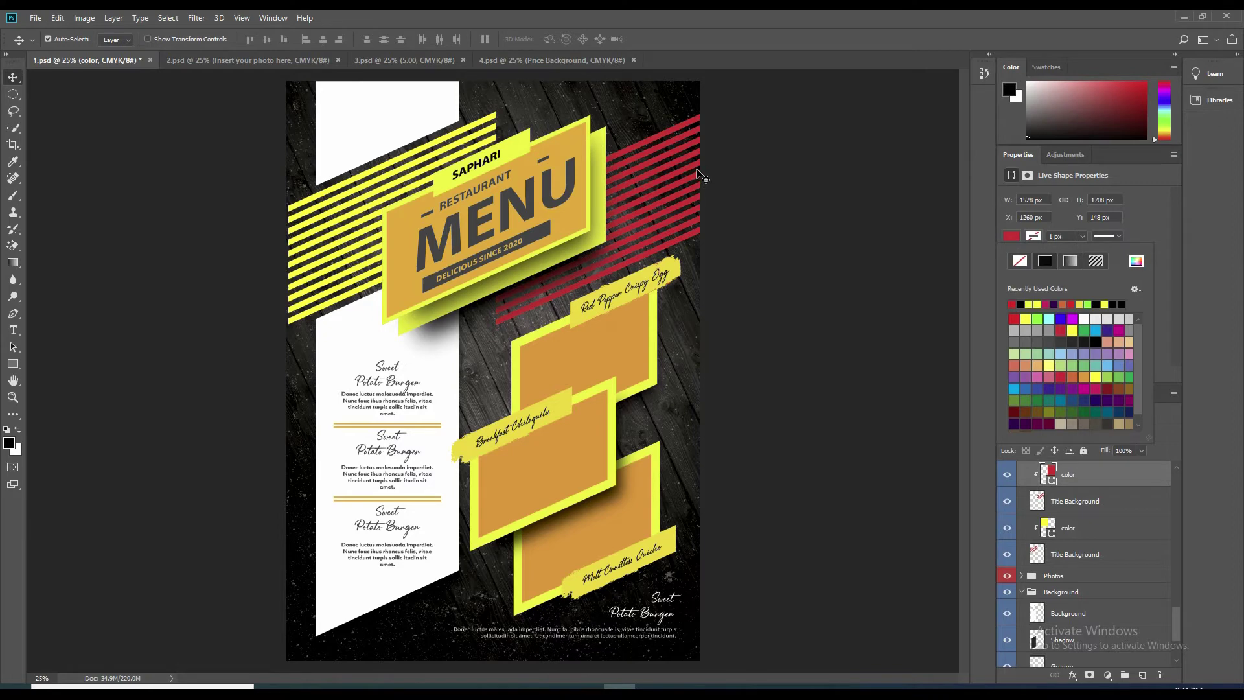
key("Escape")
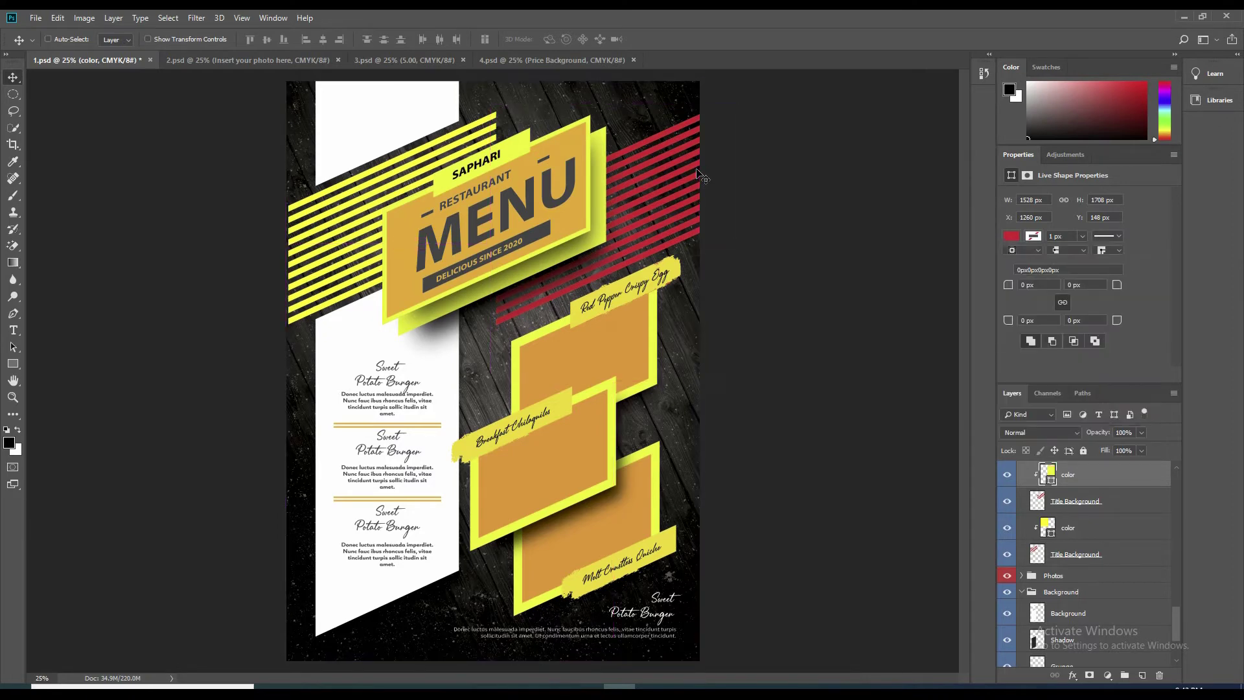
key("ctrl+z")
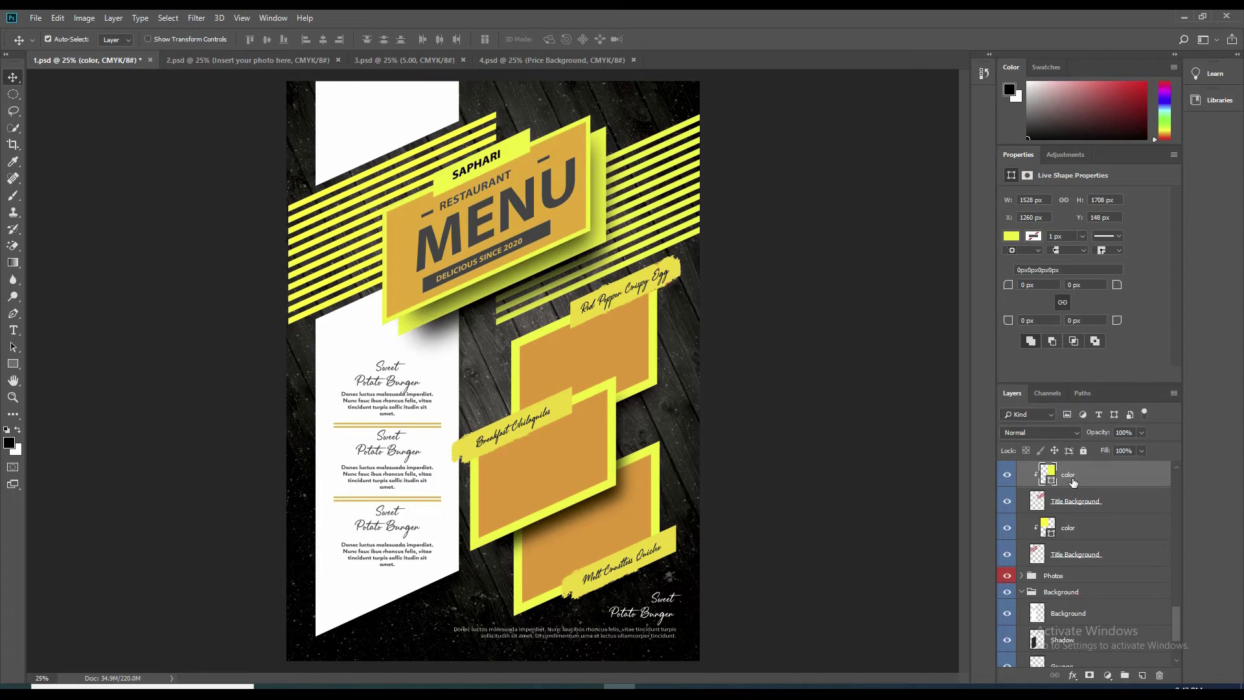
left_click(1073, 534)
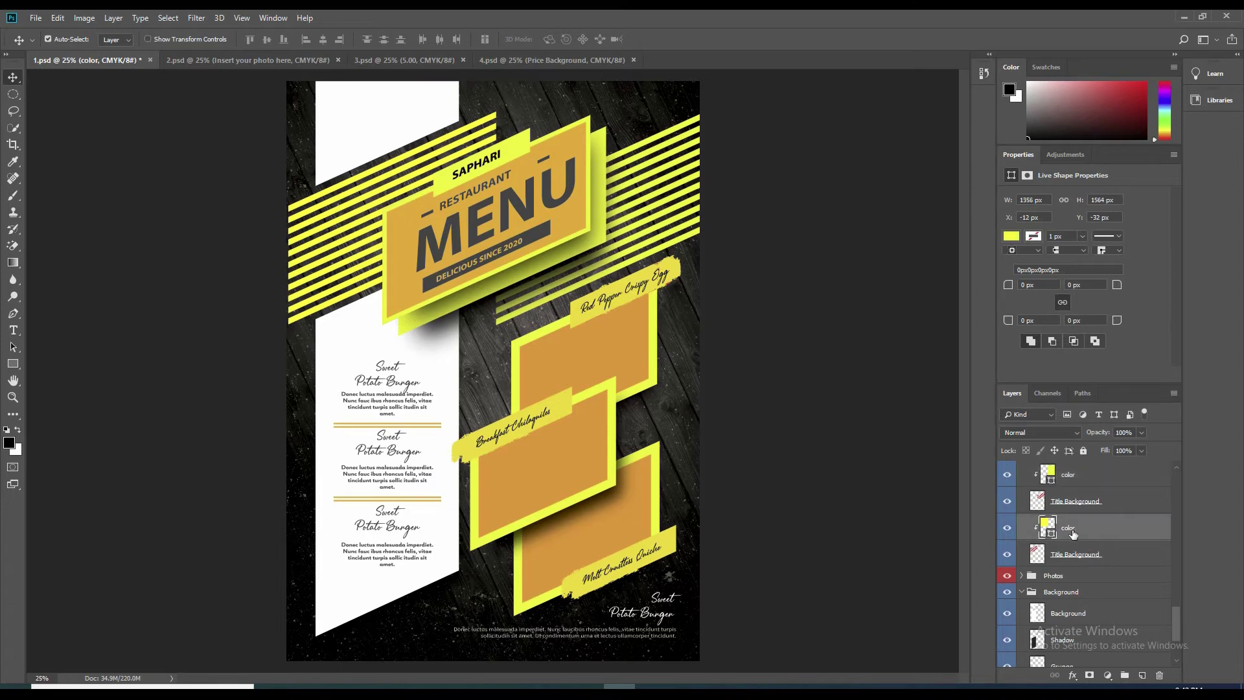
left_click(1008, 528)
left_click(1008, 528)
scroll(1110, 569, "down", 1)
scroll(1088, 578, "up", 5)
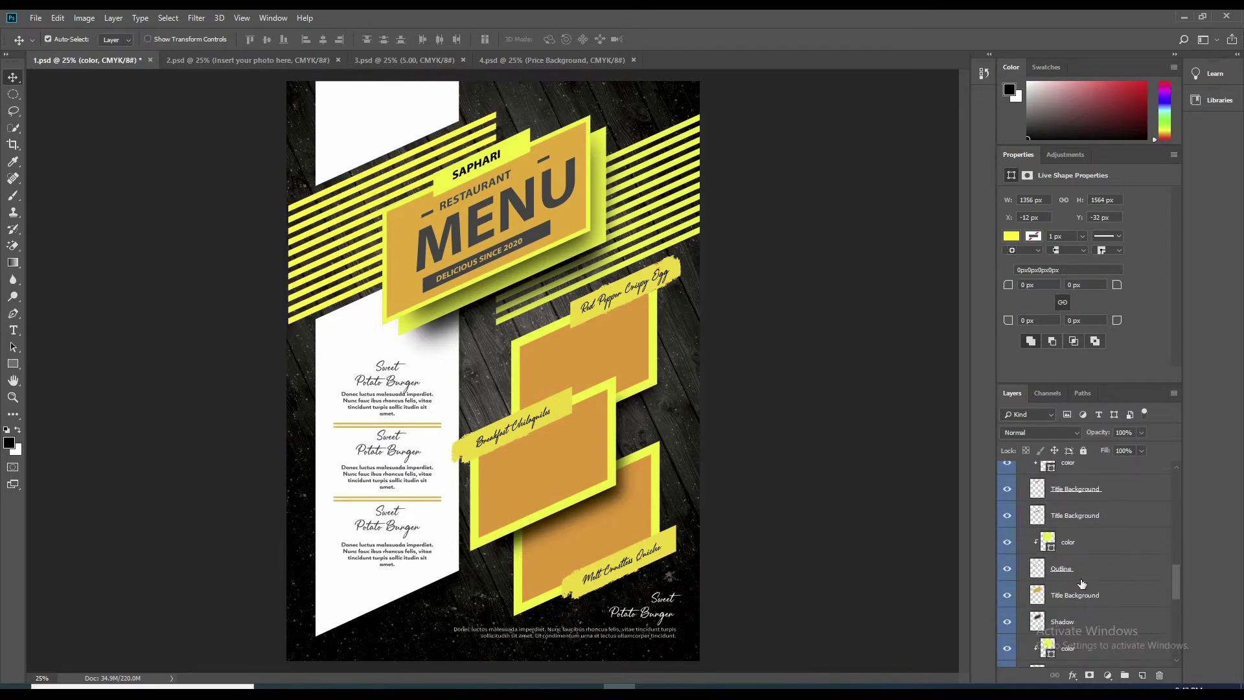
scroll(1082, 583, "up", 2)
scroll(1082, 583, "up", 2)
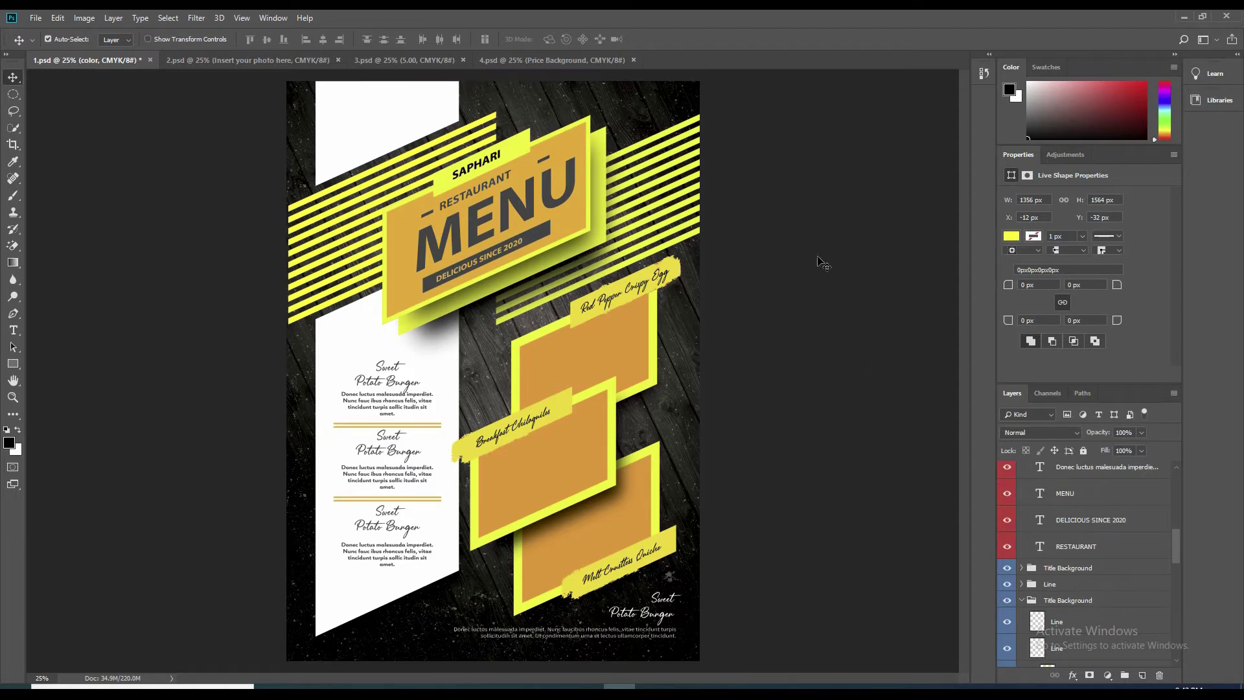
left_click(668, 137)
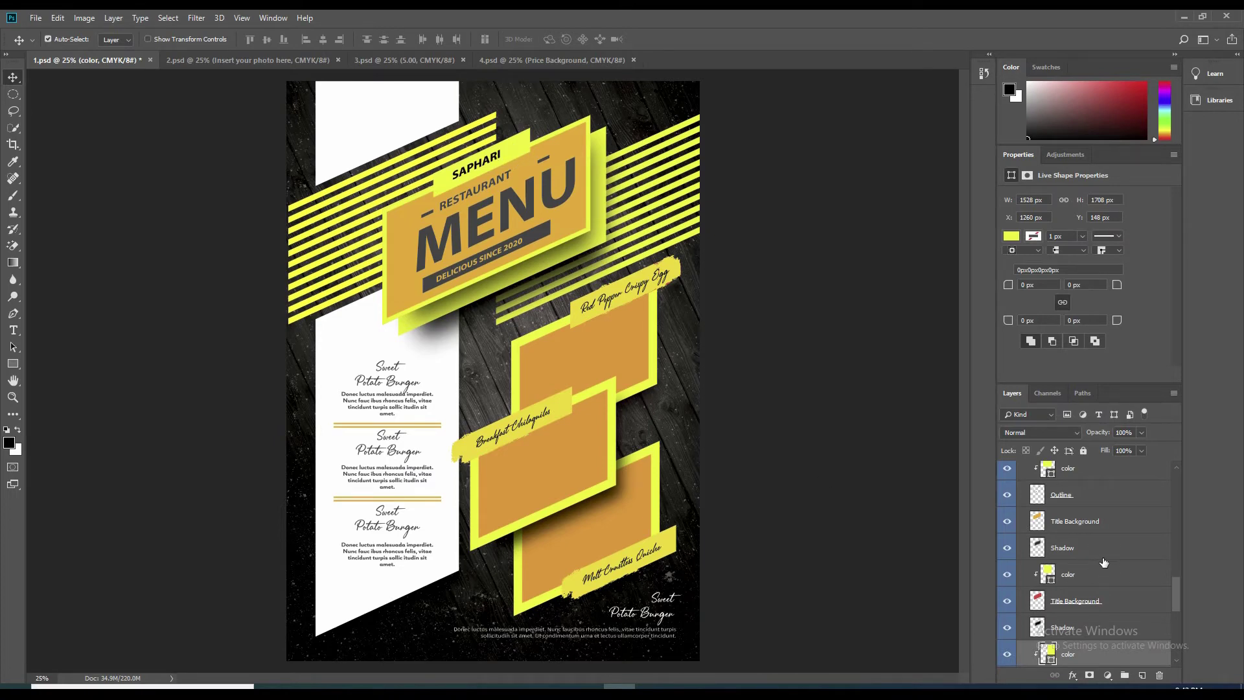
Step: Fill the banner tag's 'color' layer with blue 071df1
left_click(571, 404)
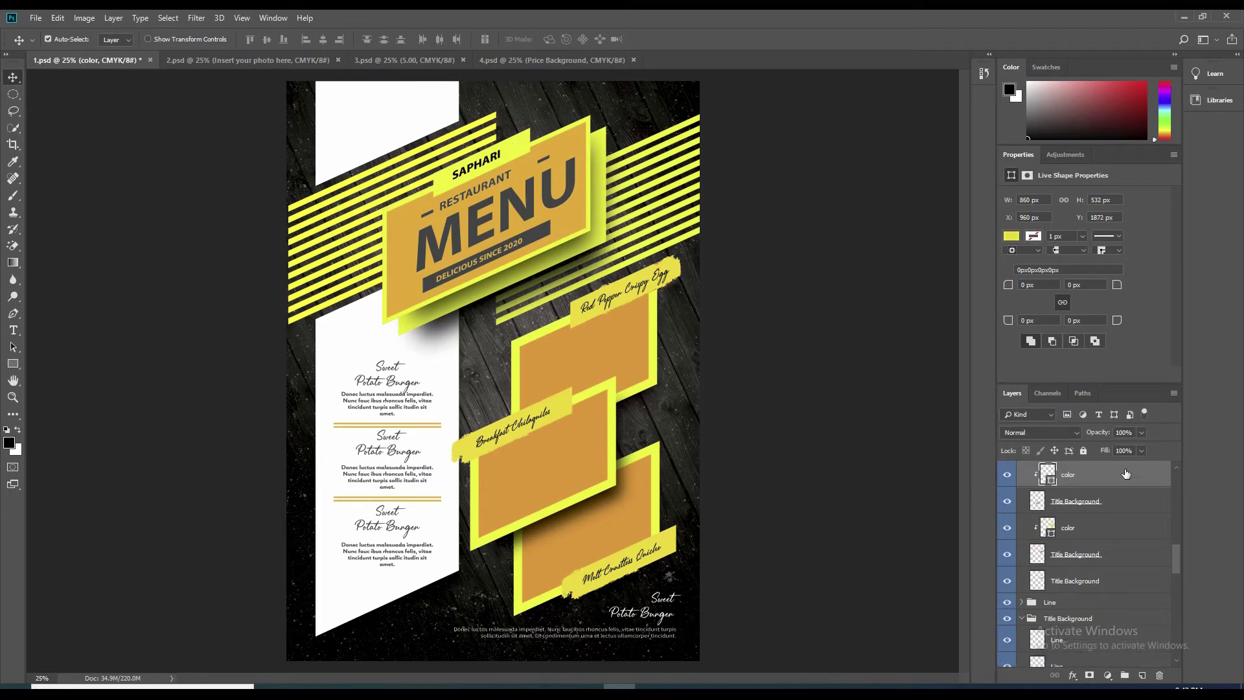
scroll(1049, 524, "up", 2)
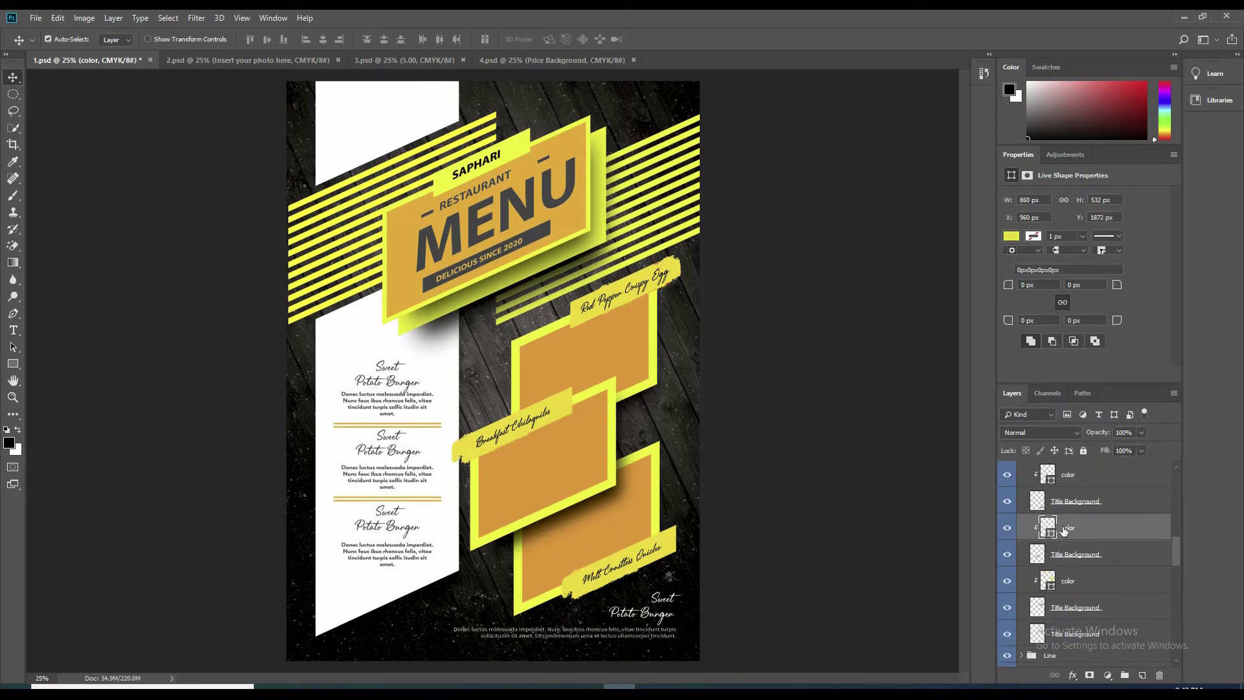
left_click(1012, 235)
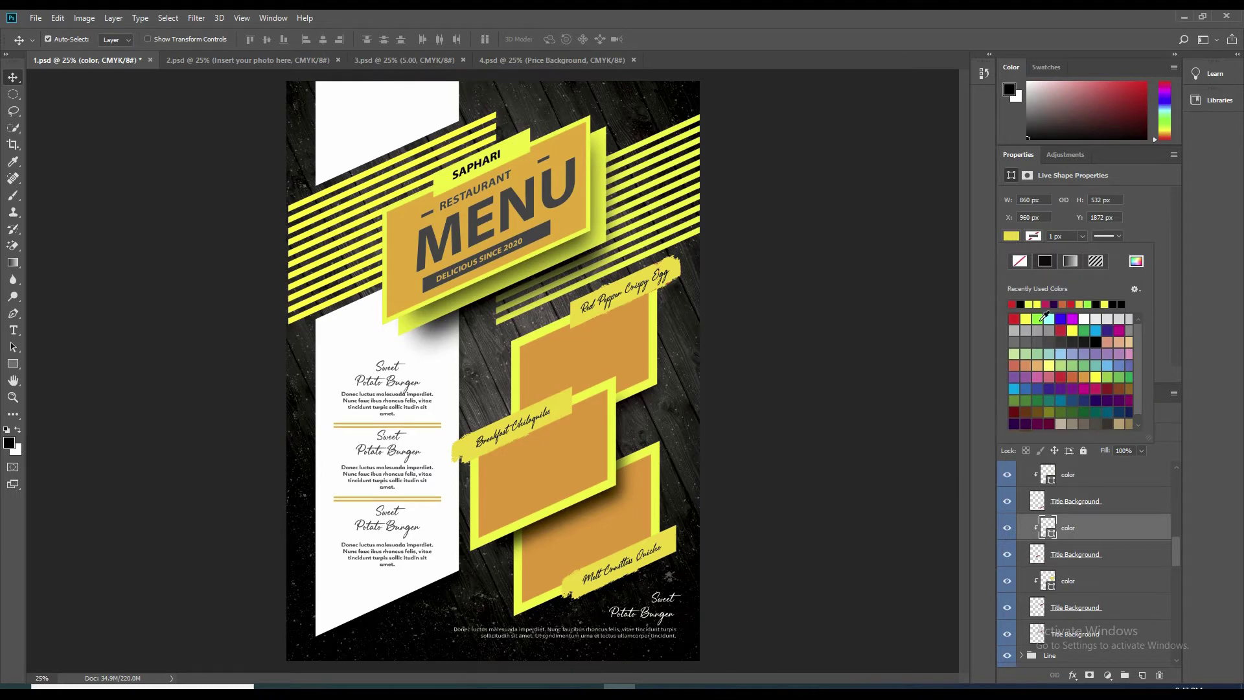
left_click(1136, 261)
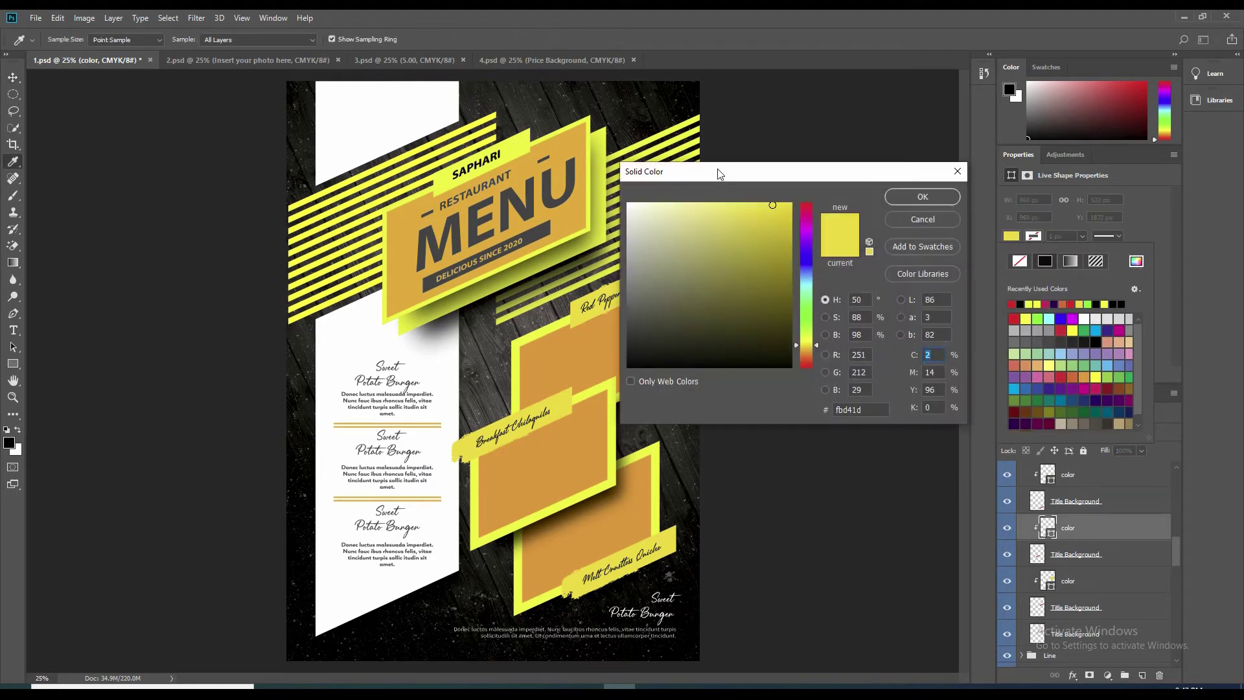
left_click_drag(718, 167, 801, 165)
left_click(886, 252)
left_click(865, 202)
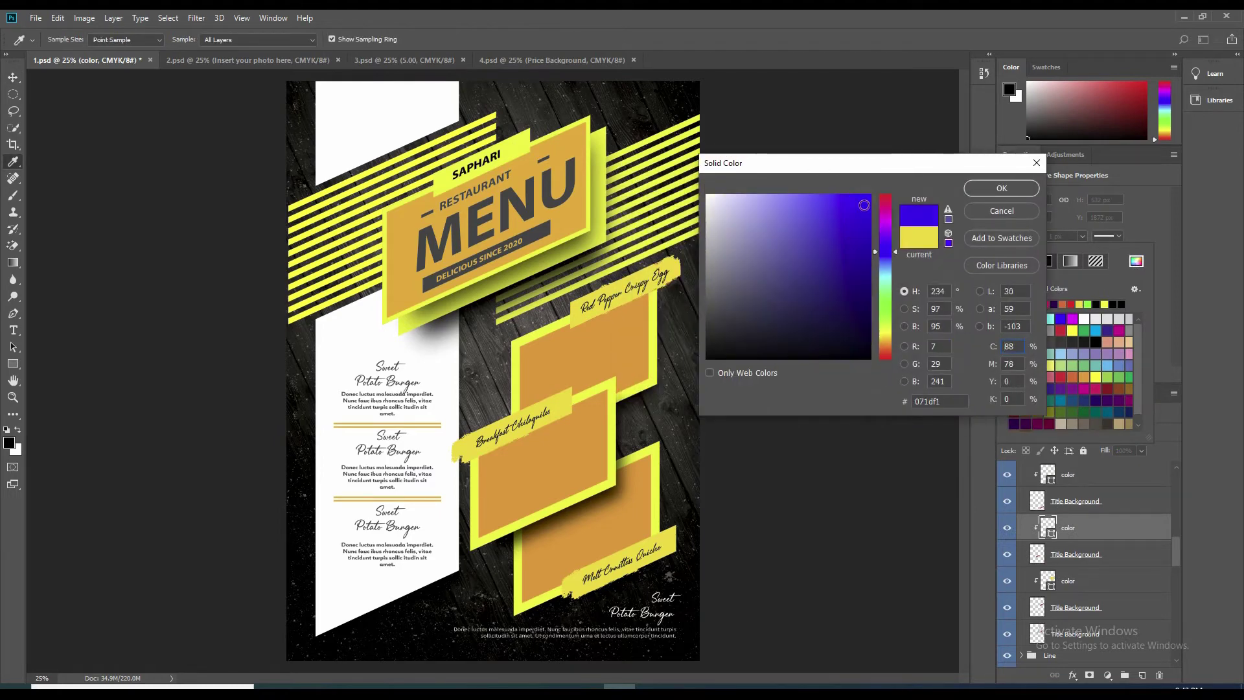
left_click(1001, 188)
key("v")
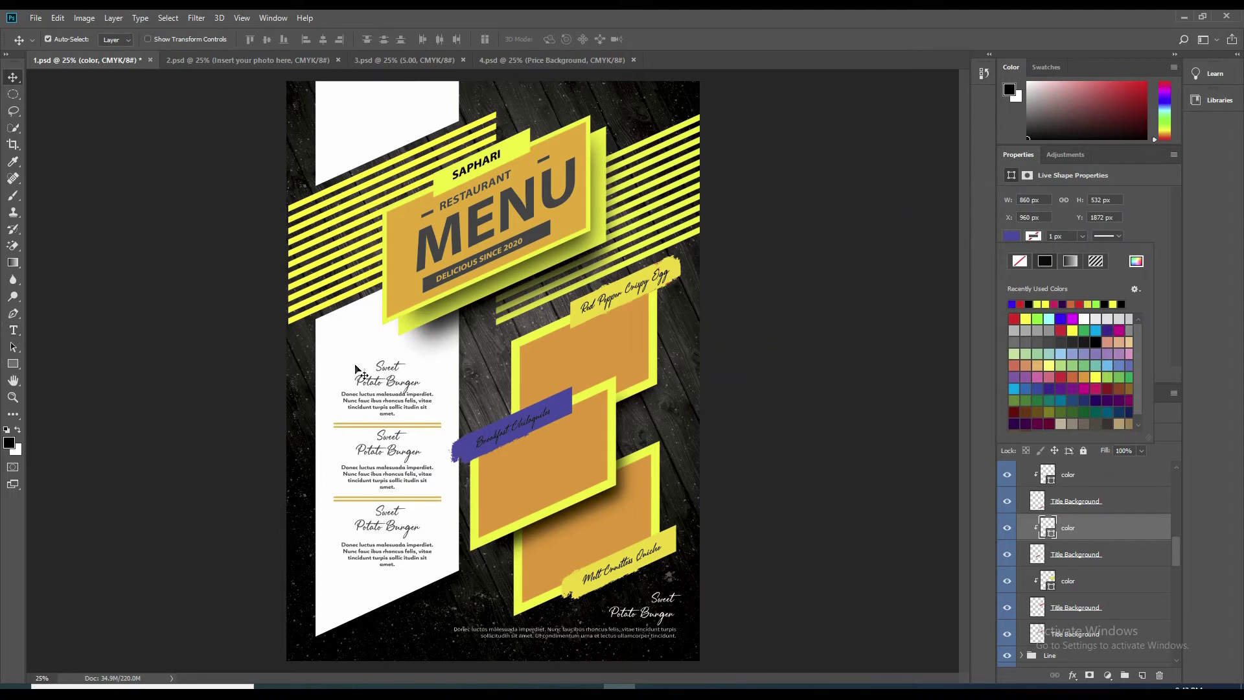
left_click(383, 373)
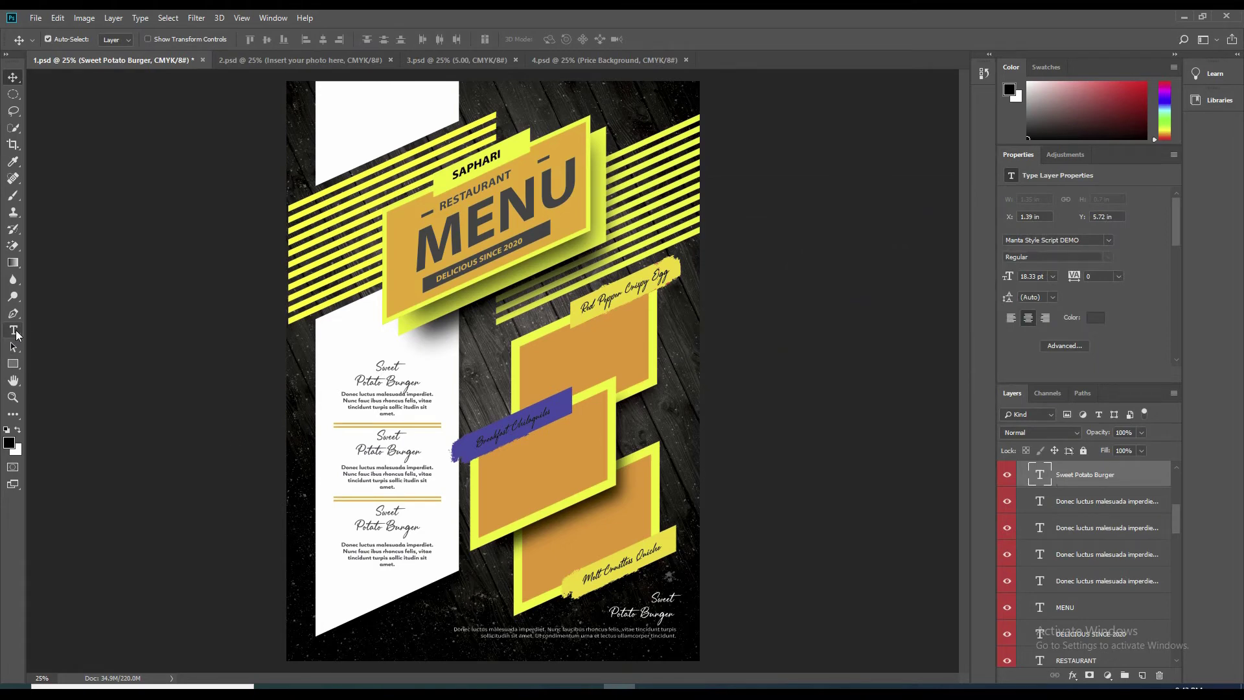
Step: Place a text cursor in the 'Sweet Potato Burger' heading with the Type tool
left_click(16, 329)
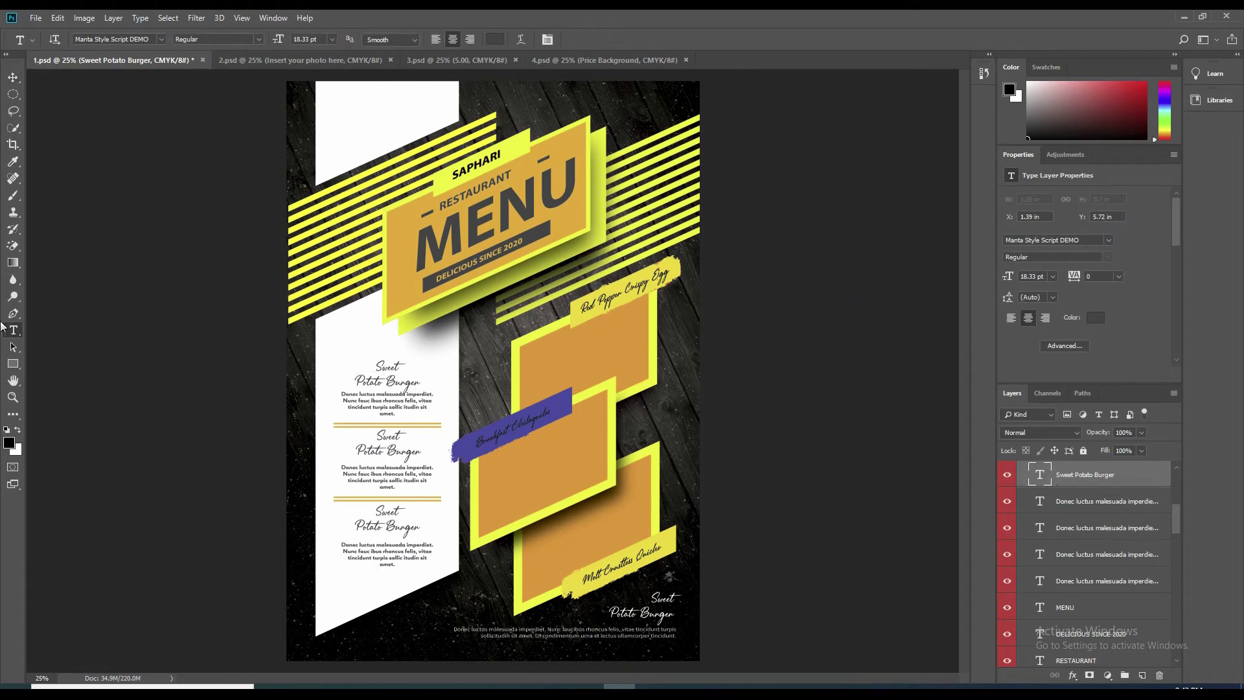
left_click(390, 381)
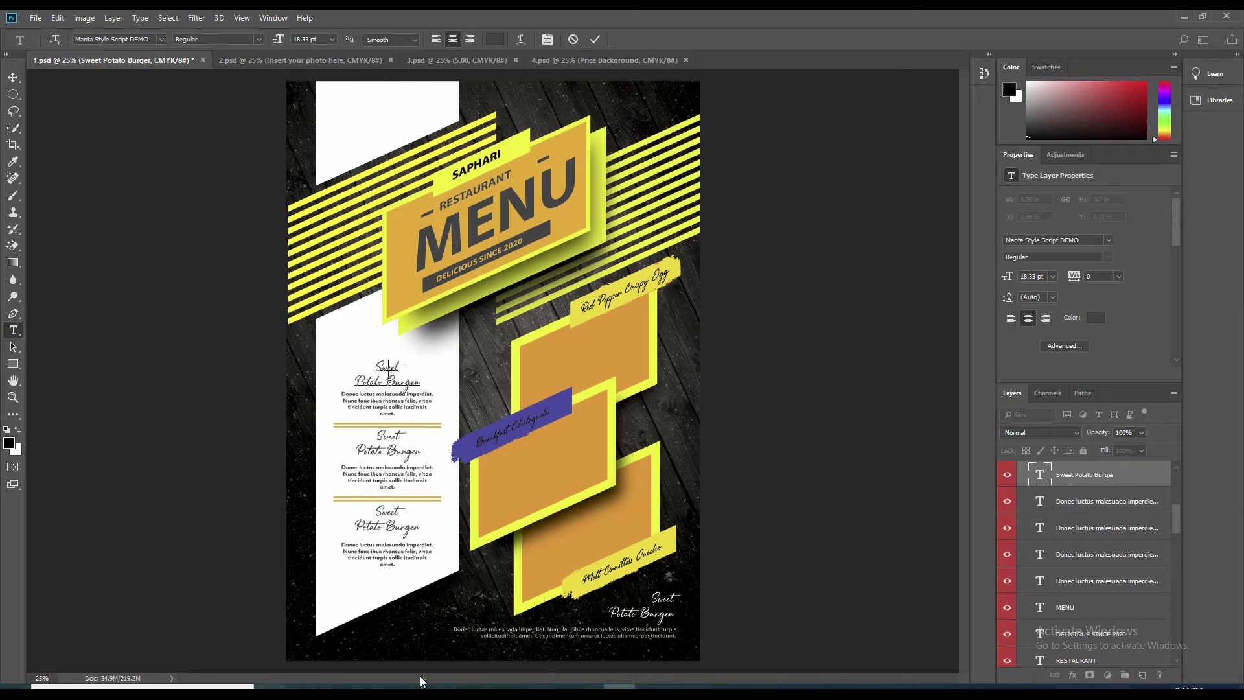
scroll(529, 490, "down", 2)
scroll(631, 508, "down", 3)
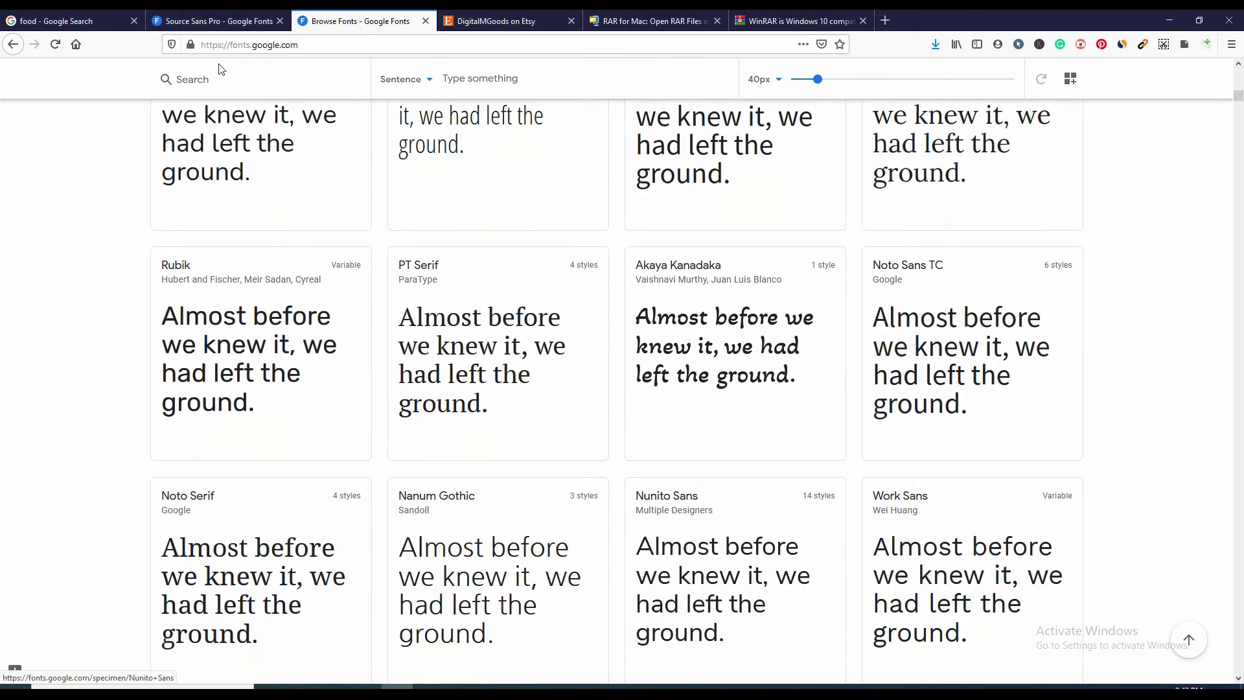
scroll(714, 556, "down", 1)
scroll(556, 489, "down", 5)
scroll(555, 495, "down", 3)
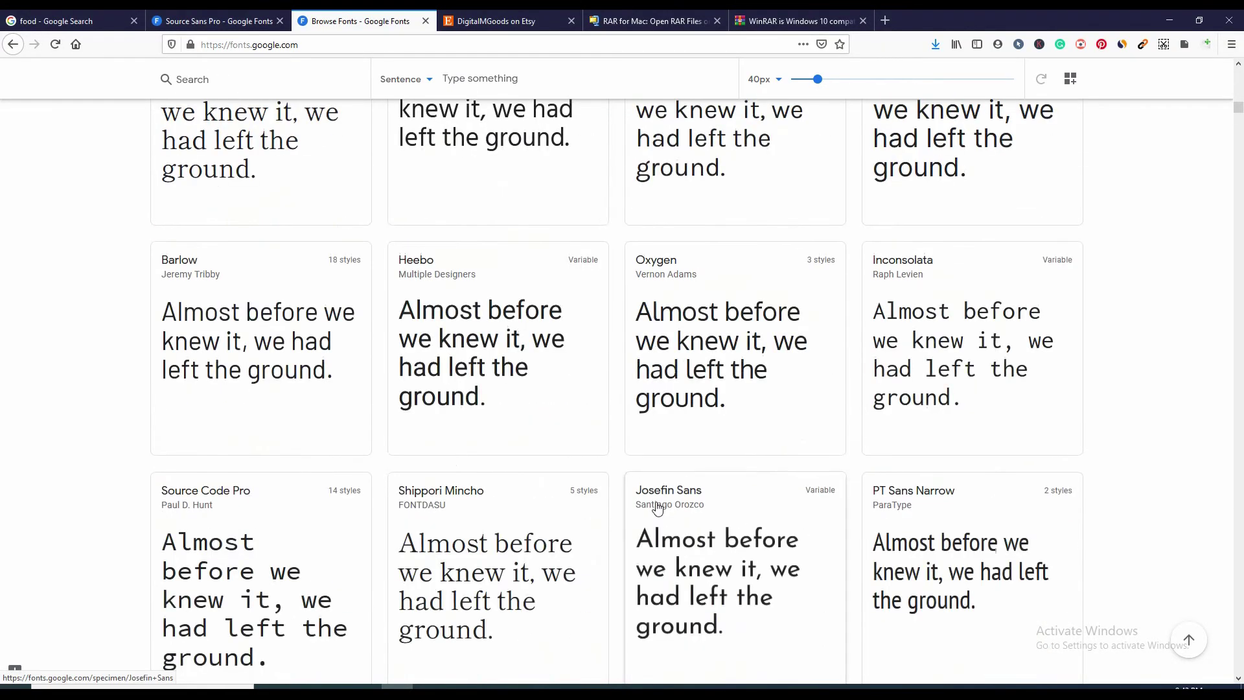
scroll(555, 499, "down", 5)
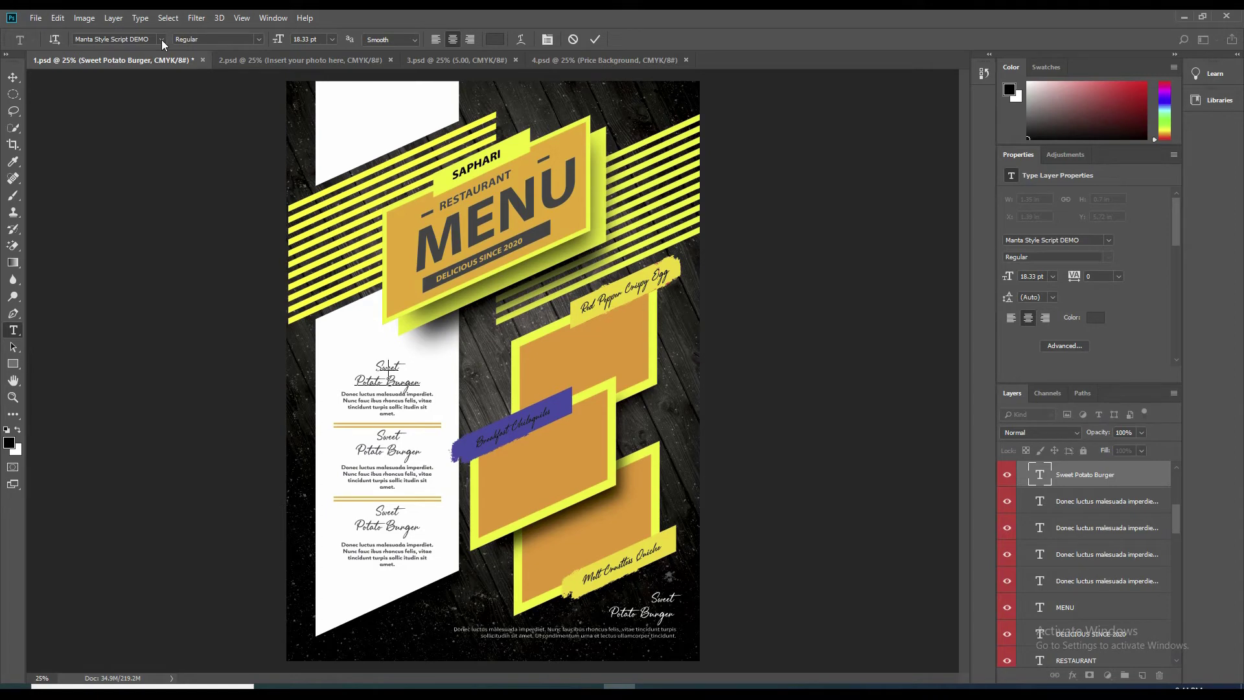
Step: Try A Charming Font Expanded, revert, then set the Sweet Potato Burger heading to &Matchmaker
left_click(160, 40)
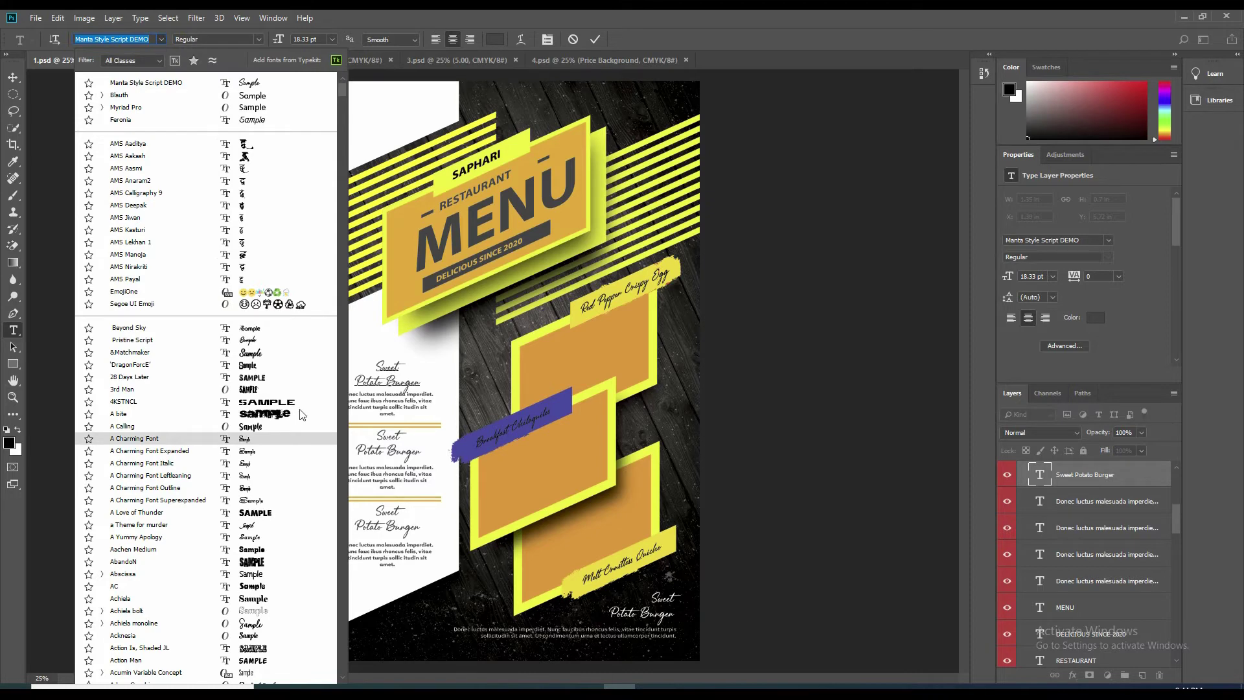
left_click(173, 454)
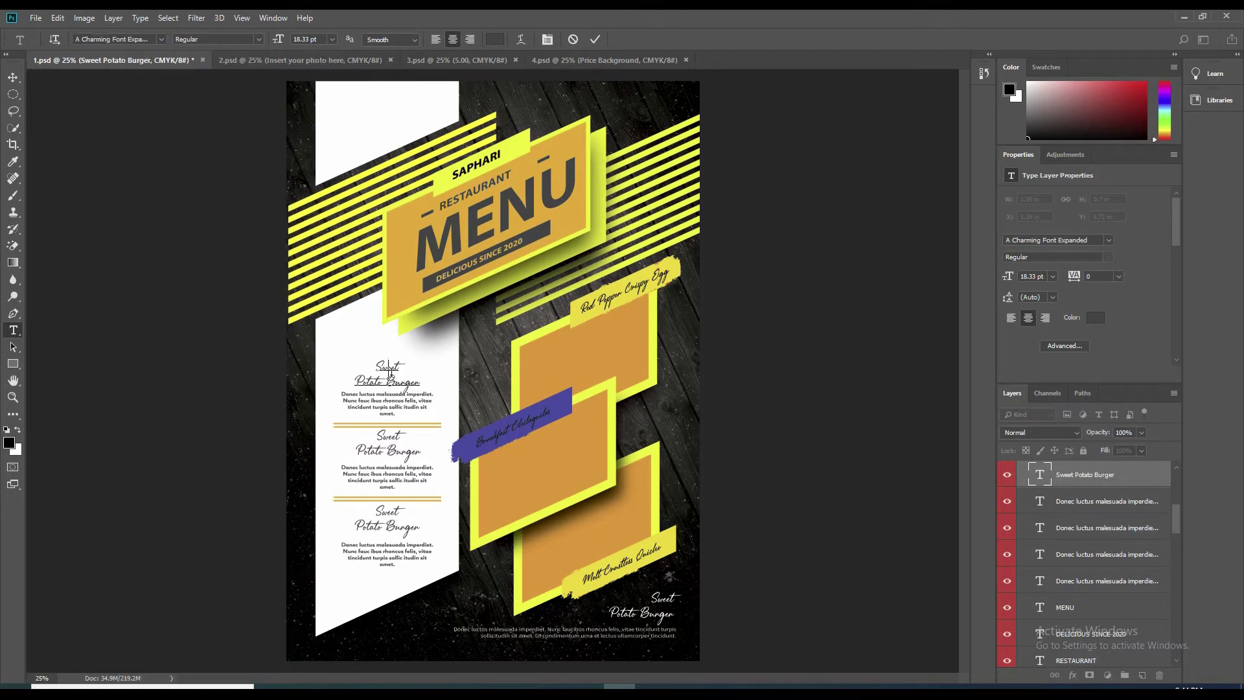
left_click_drag(380, 367, 423, 383)
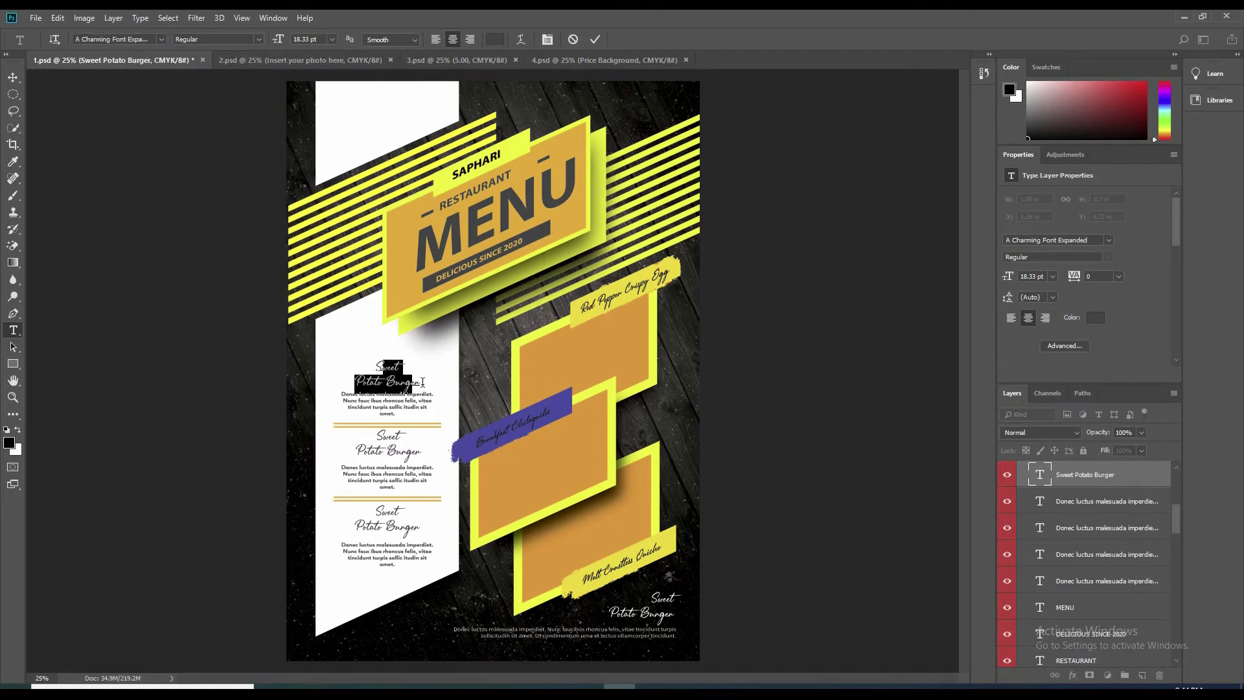
key("Escape")
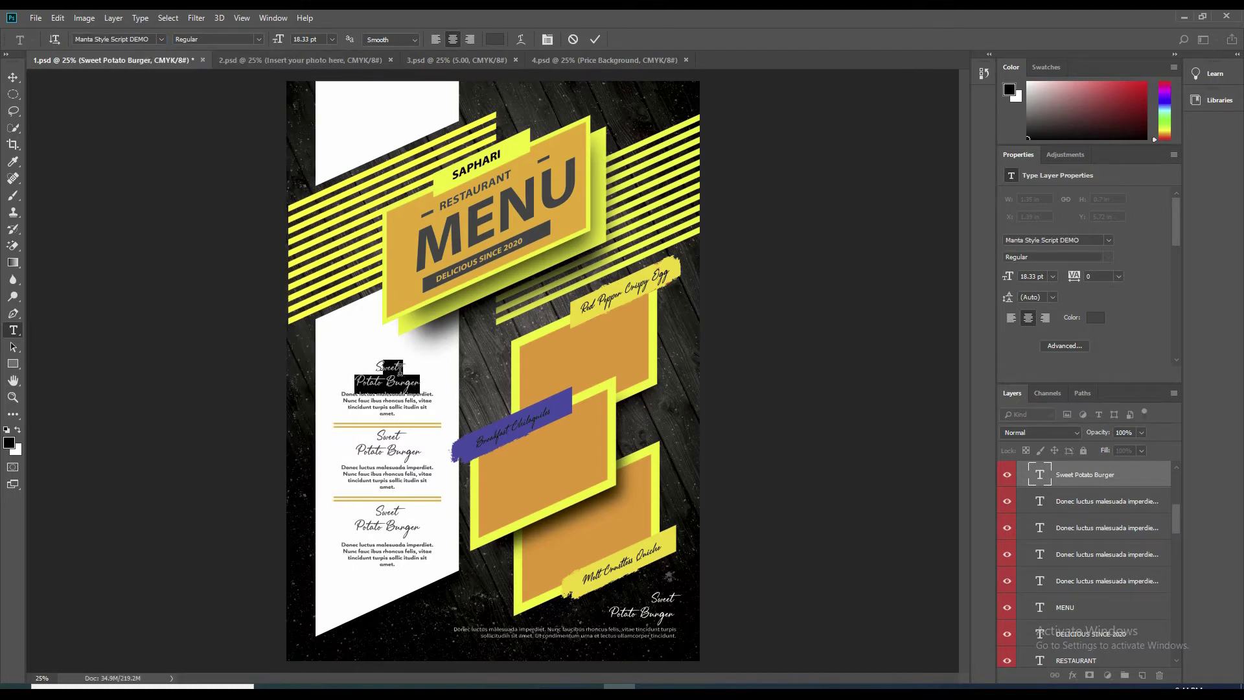
key("ctrl+a")
left_click(163, 40)
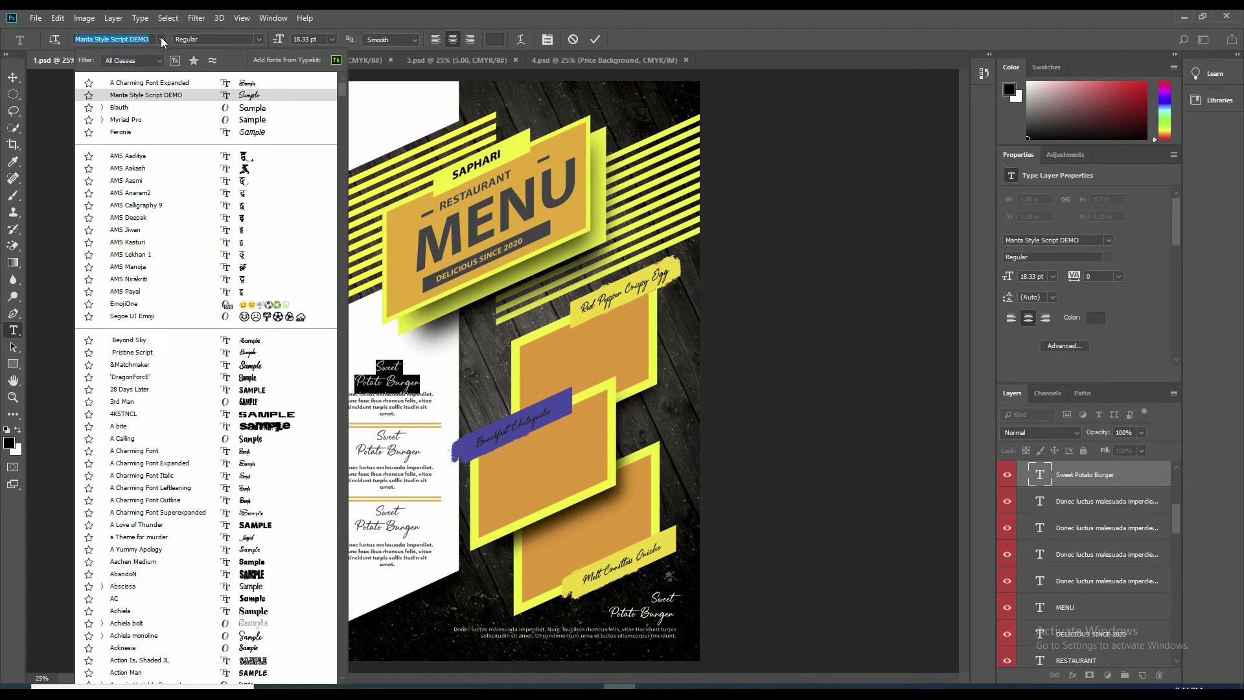
left_click(258, 372)
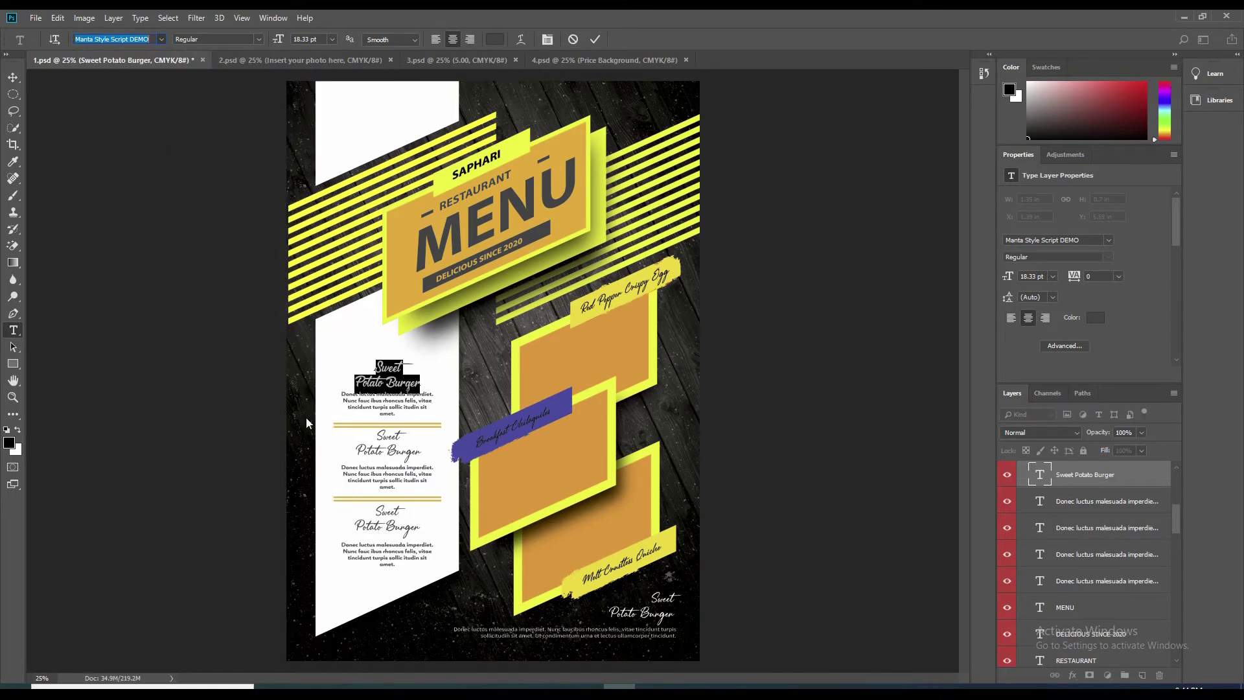
left_click(13, 77)
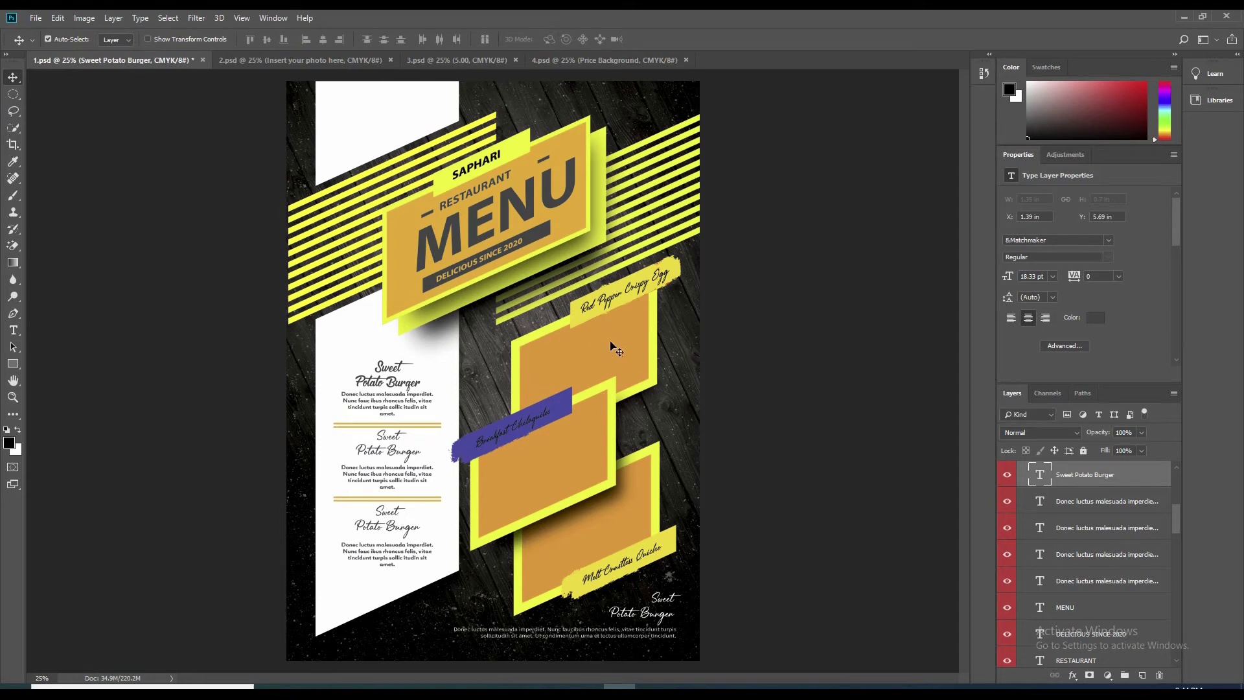
Step: Open the top 'Insert your photo here' smart object as its own document, then switch to Firefox
left_click(634, 346)
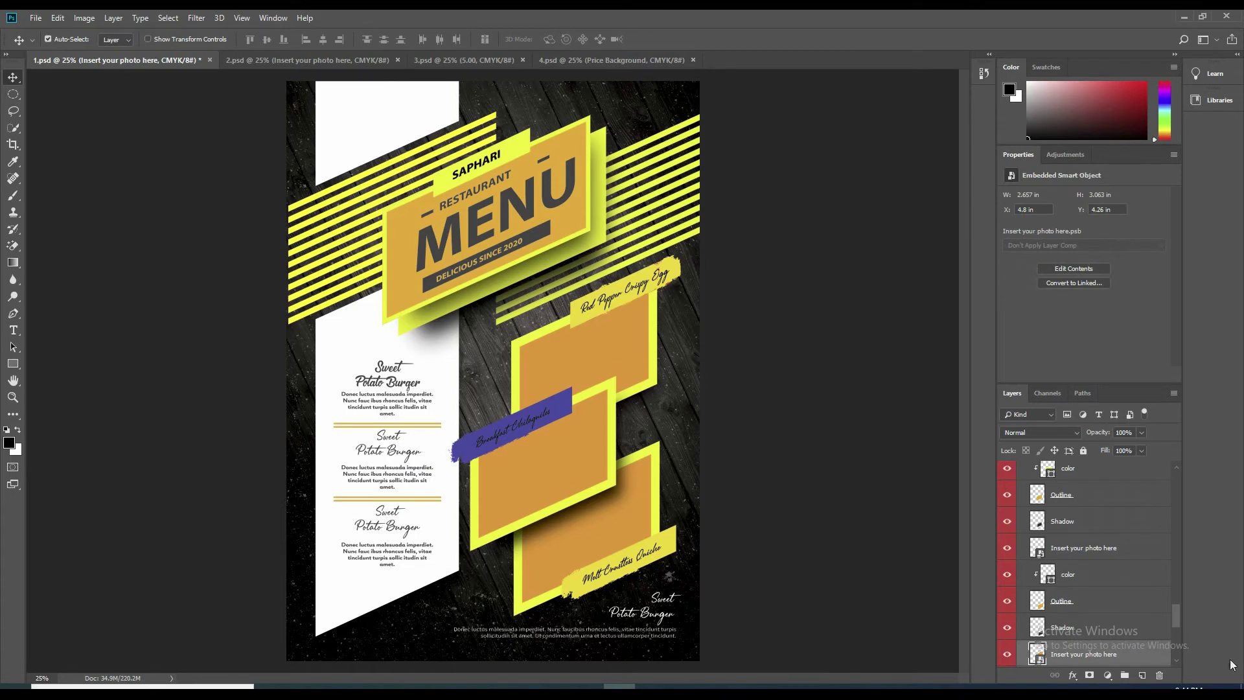
scroll(1123, 603, "down", 2)
scroll(1072, 609, "down", 2)
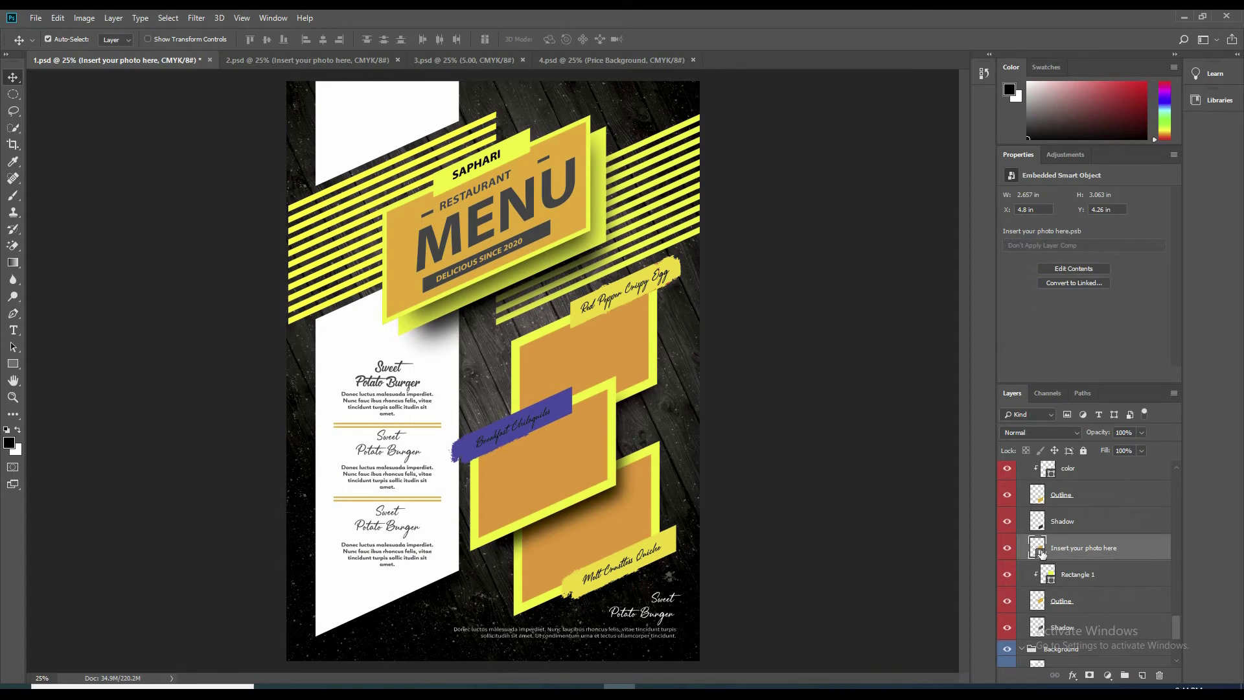
double_click(1041, 552)
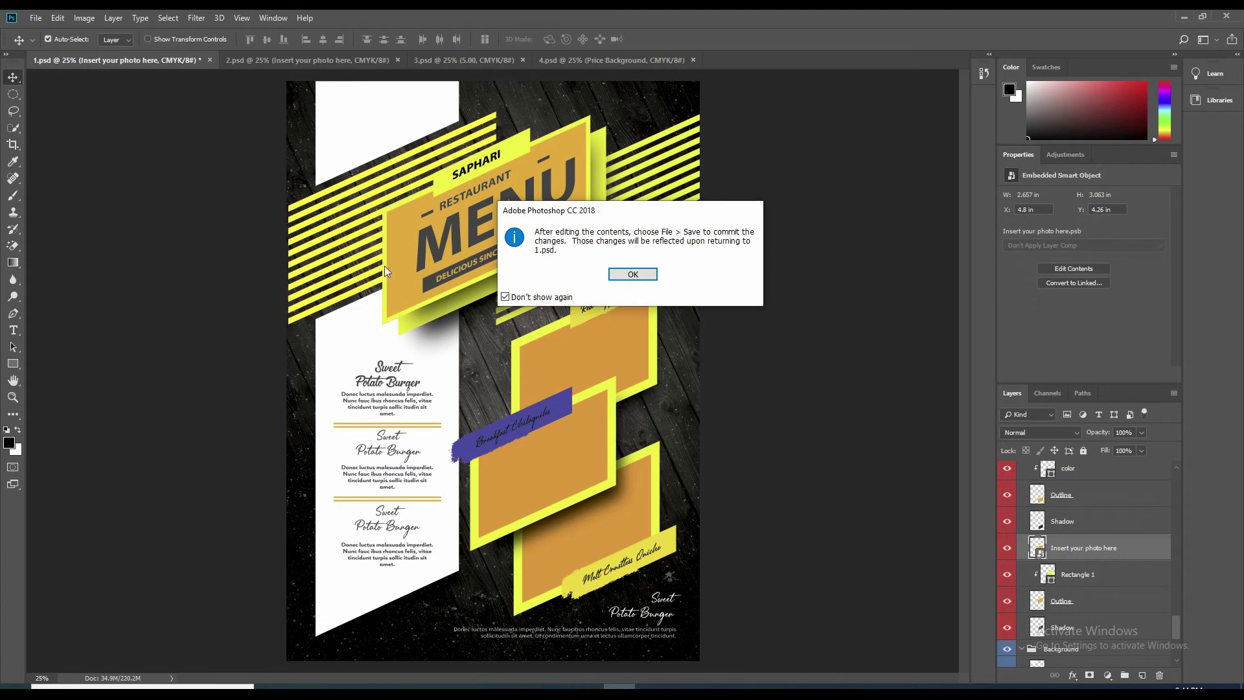
left_click(633, 275)
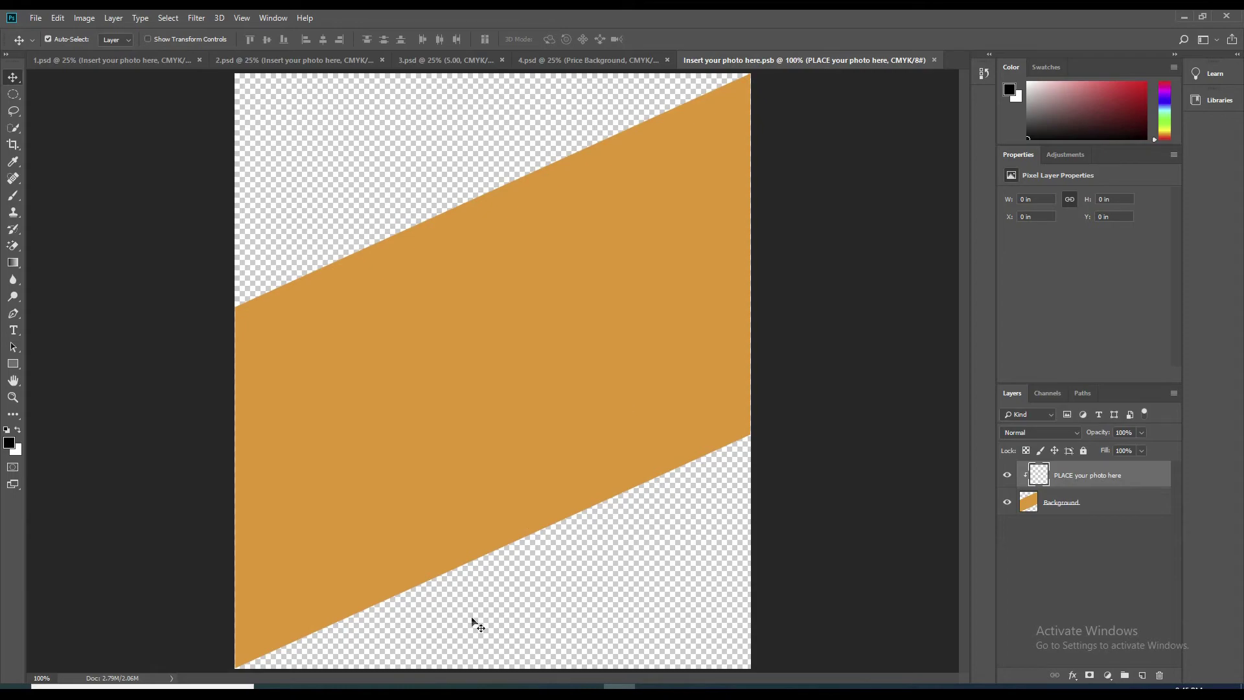
left_click(398, 686)
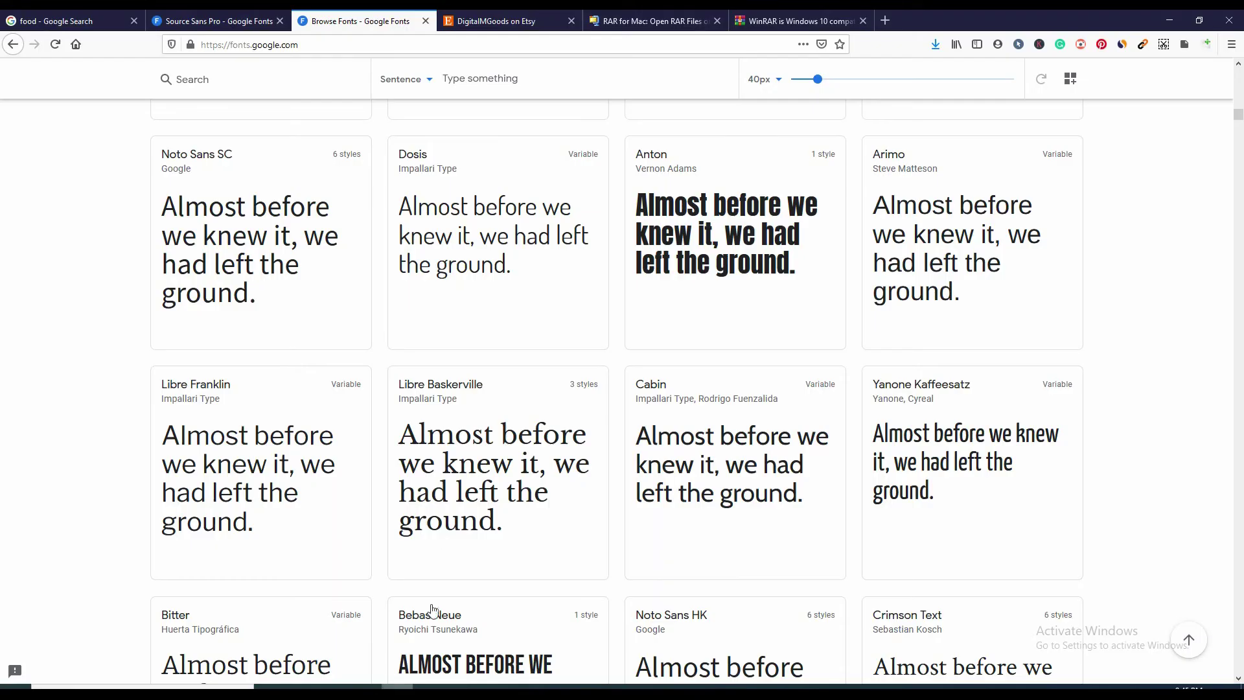
Step: Copy the CNN lasagna photo from the 'food' Google Images results
left_click(65, 21)
scroll(565, 343, "up", 1)
scroll(565, 343, "up", 1)
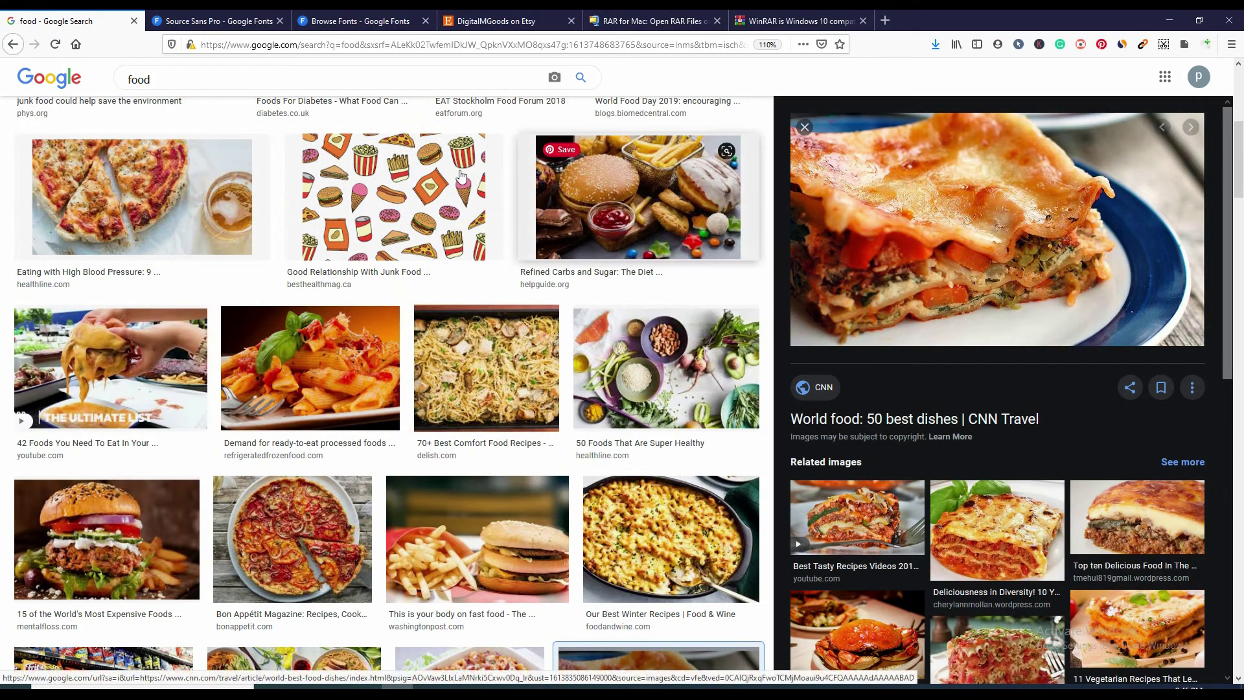
right_click(931, 202)
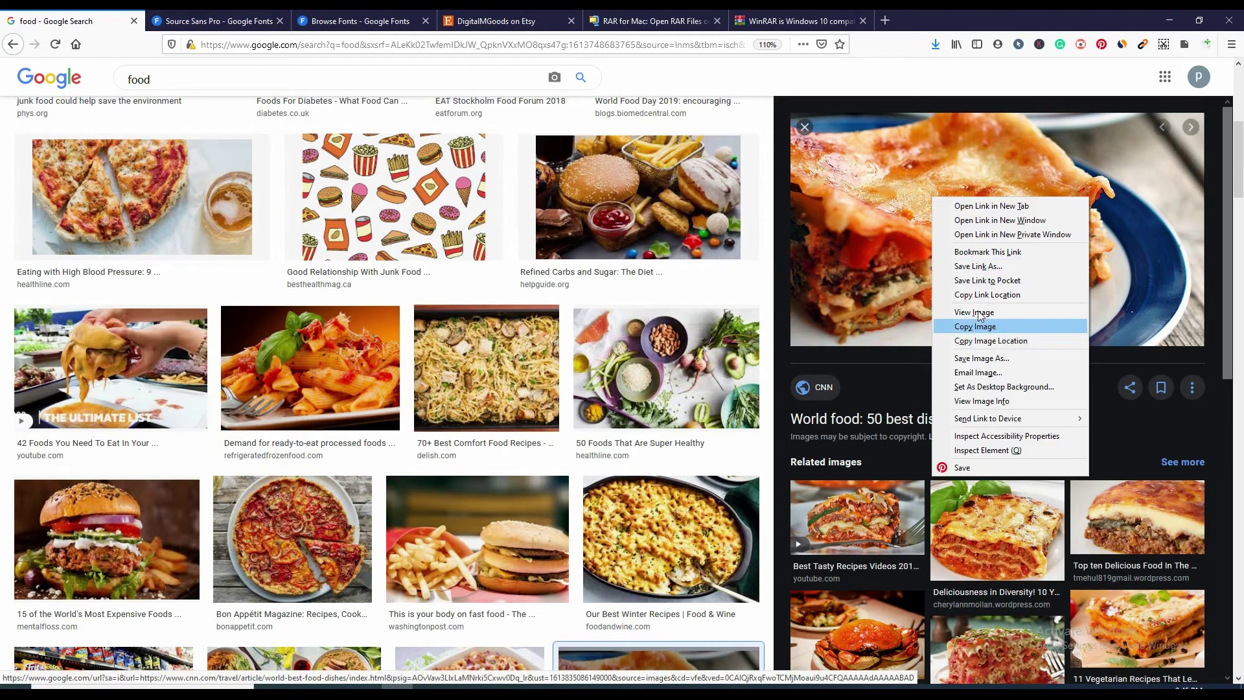
left_click(986, 325)
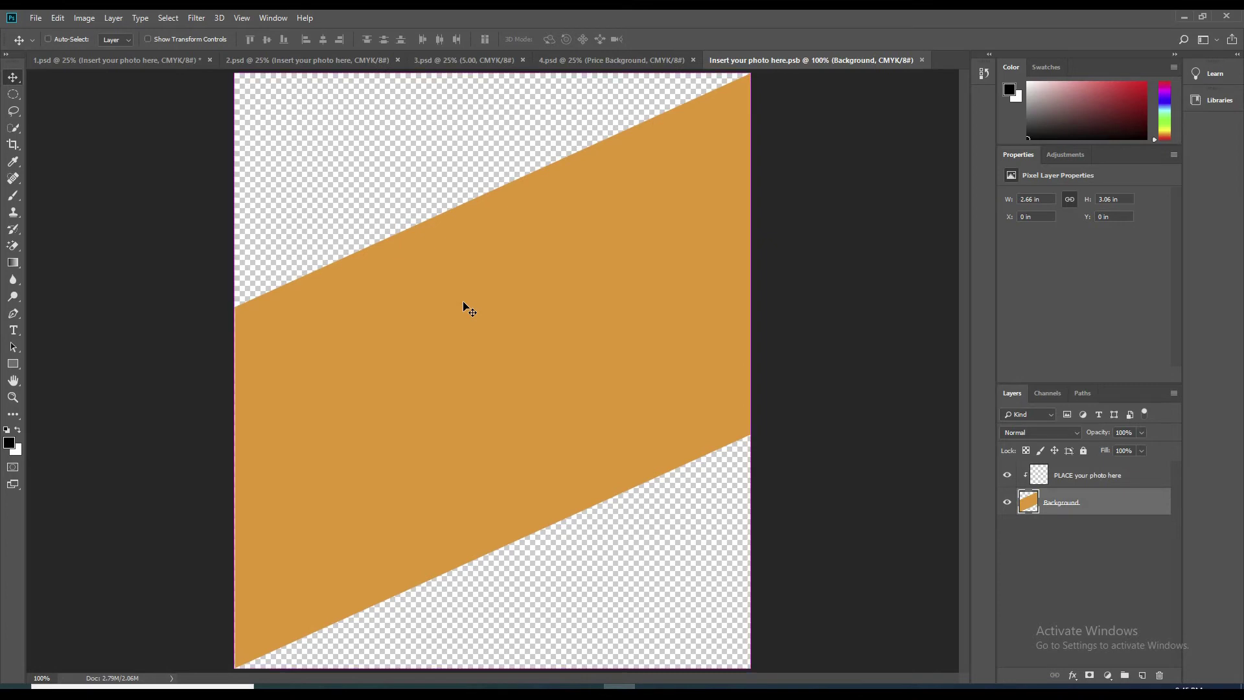
Step: Paste the lasagna photo and scale and move it to cover the orange shape
key("ctrl+v")
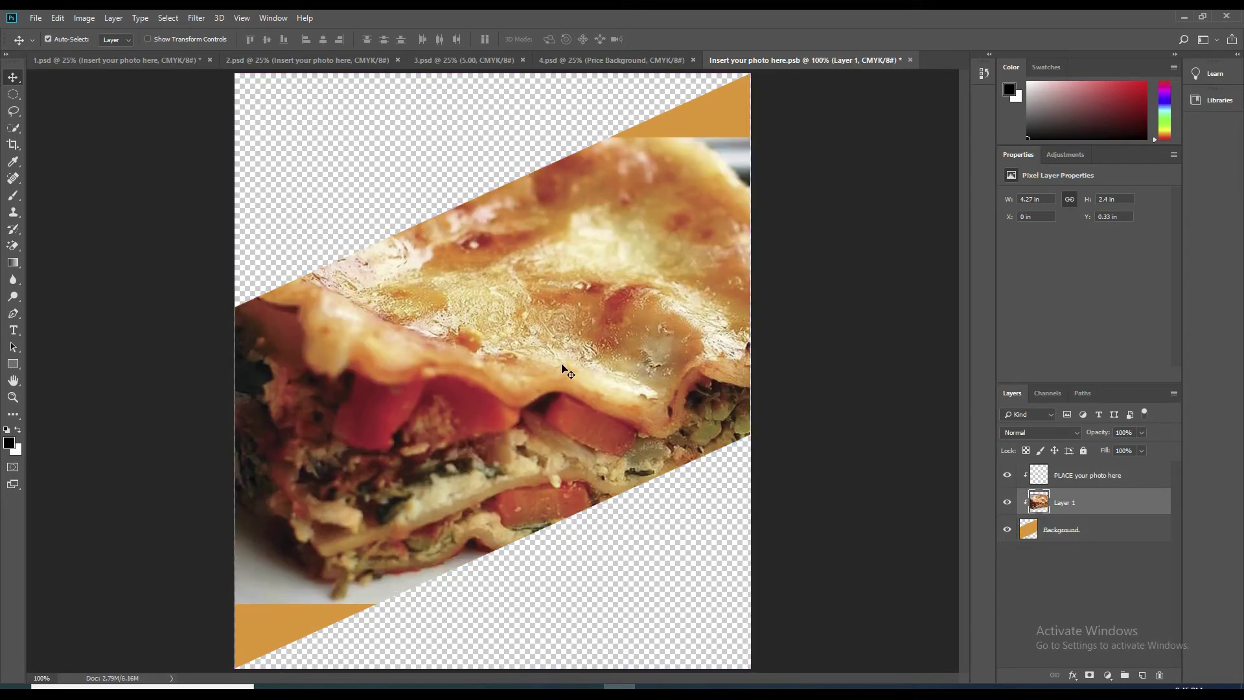
key("ctrl+t")
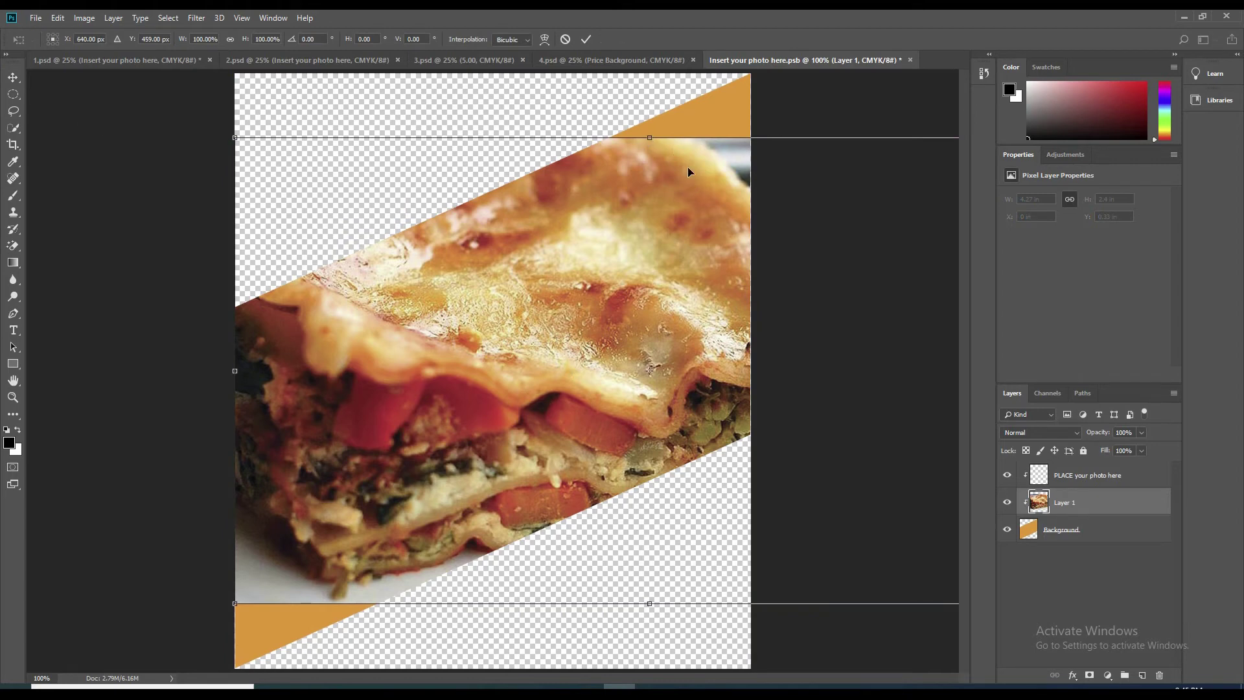
left_click(57, 18)
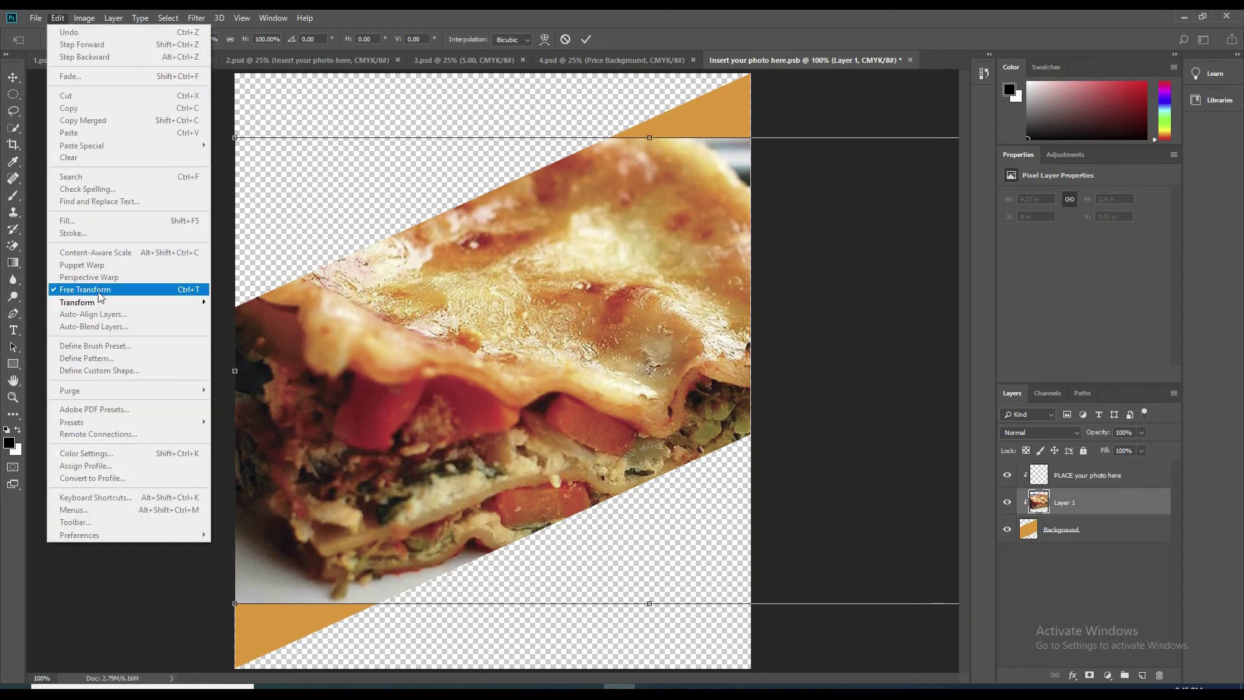
left_click(745, 17)
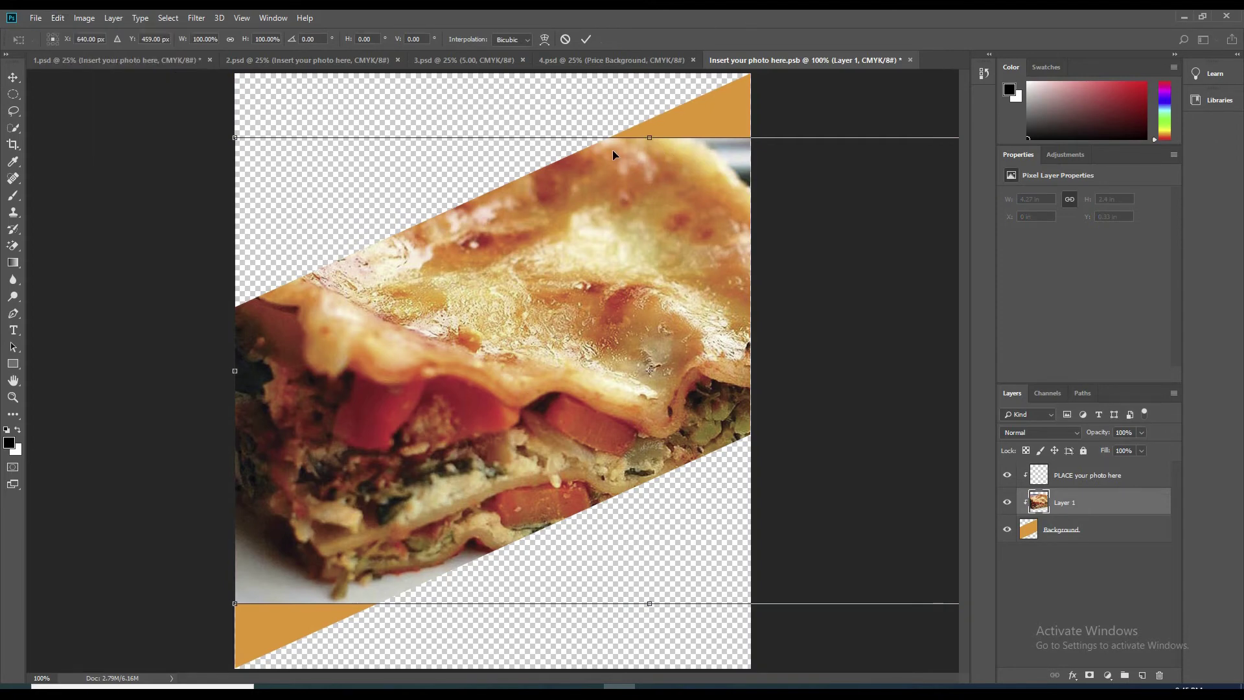
left_click_drag(234, 137, 73, 45)
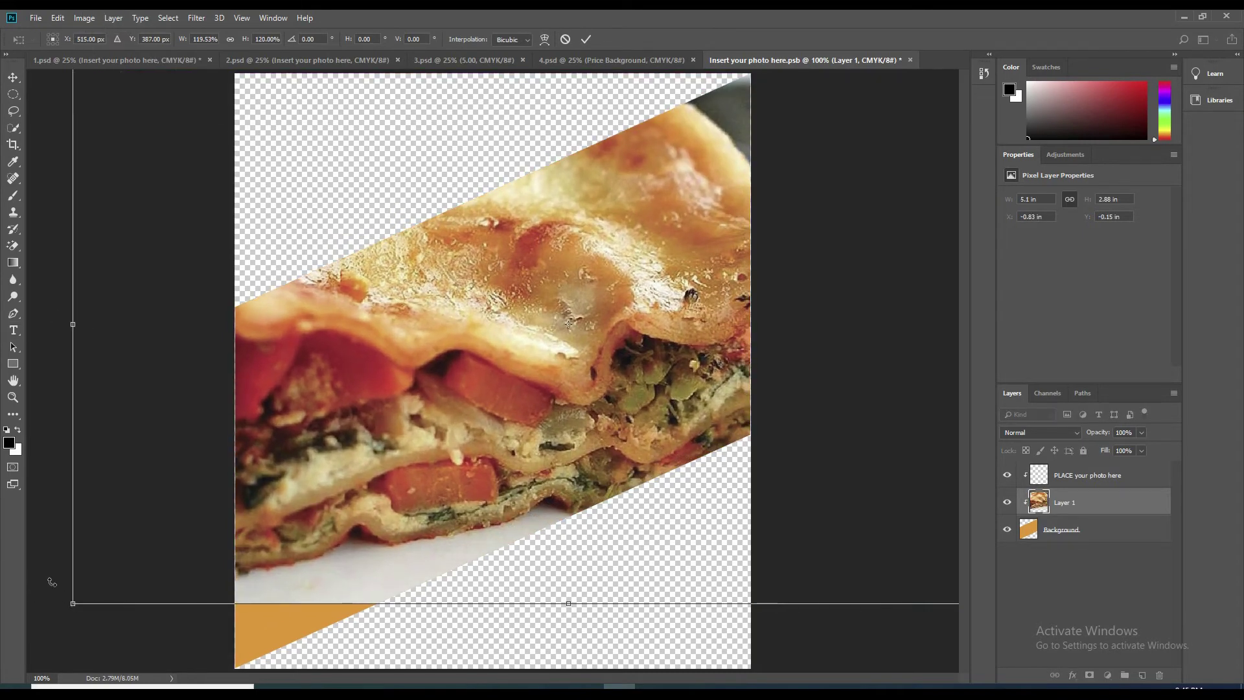
left_click_drag(73, 604, 13, 663)
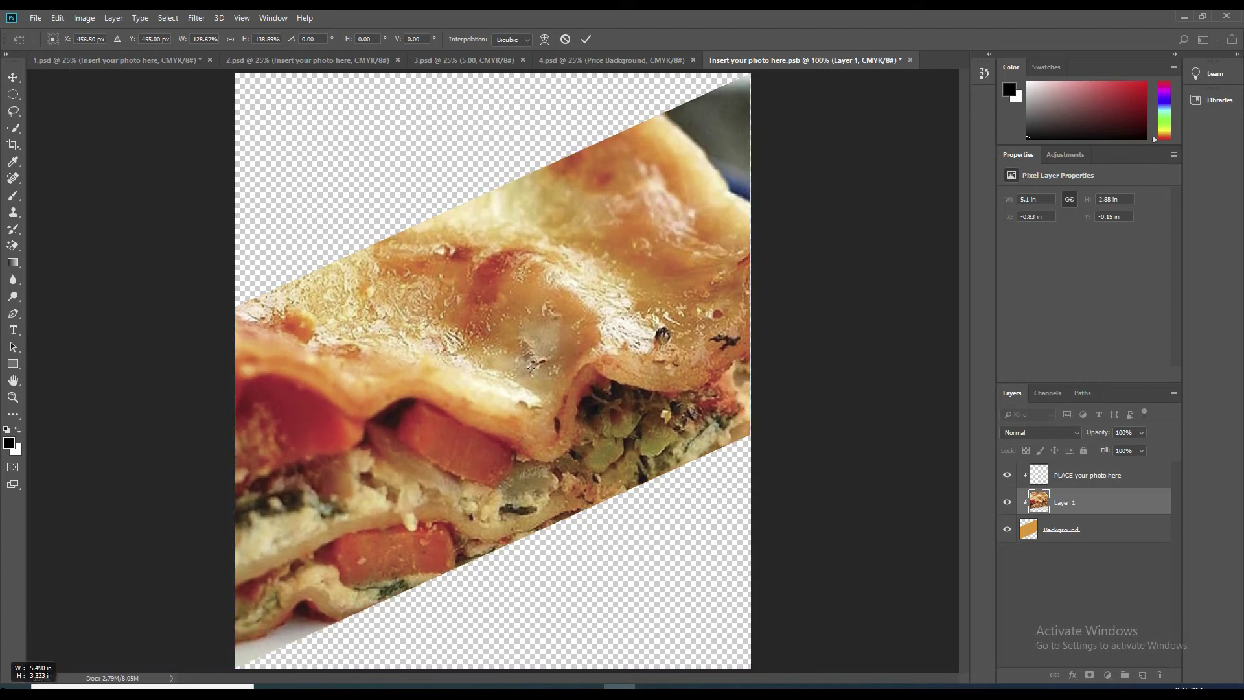
mouse_move(589, 438)
left_mouse_down()
mouse_move(485, 387)
mouse_move(496, 405)
left_mouse_up()
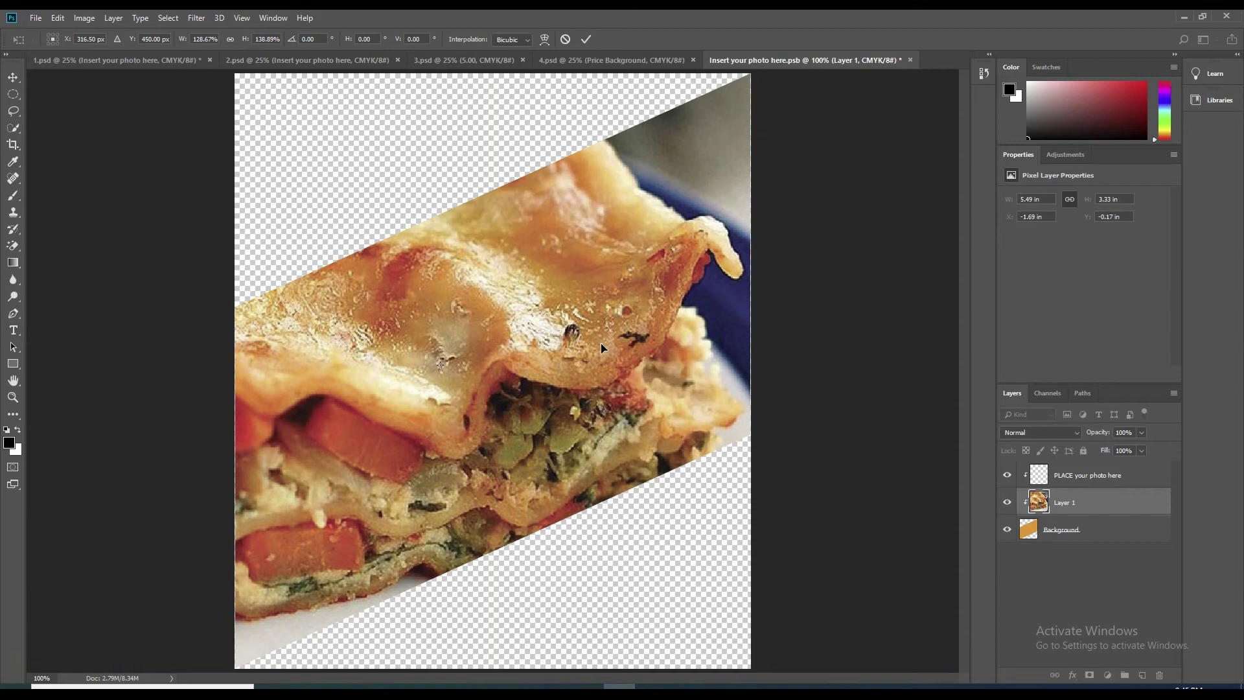
key("Return")
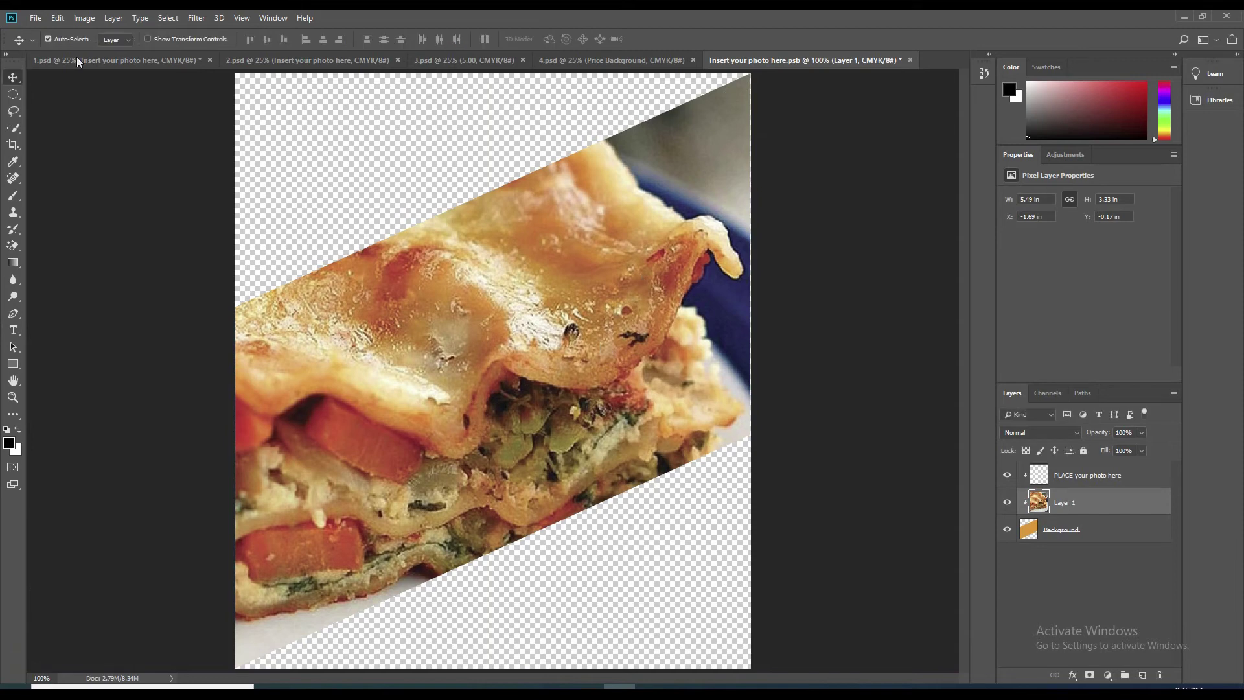
Step: Save the placeholder contents and close them to return to 1.psd
left_click(39, 21)
left_click(53, 149)
left_click(906, 60)
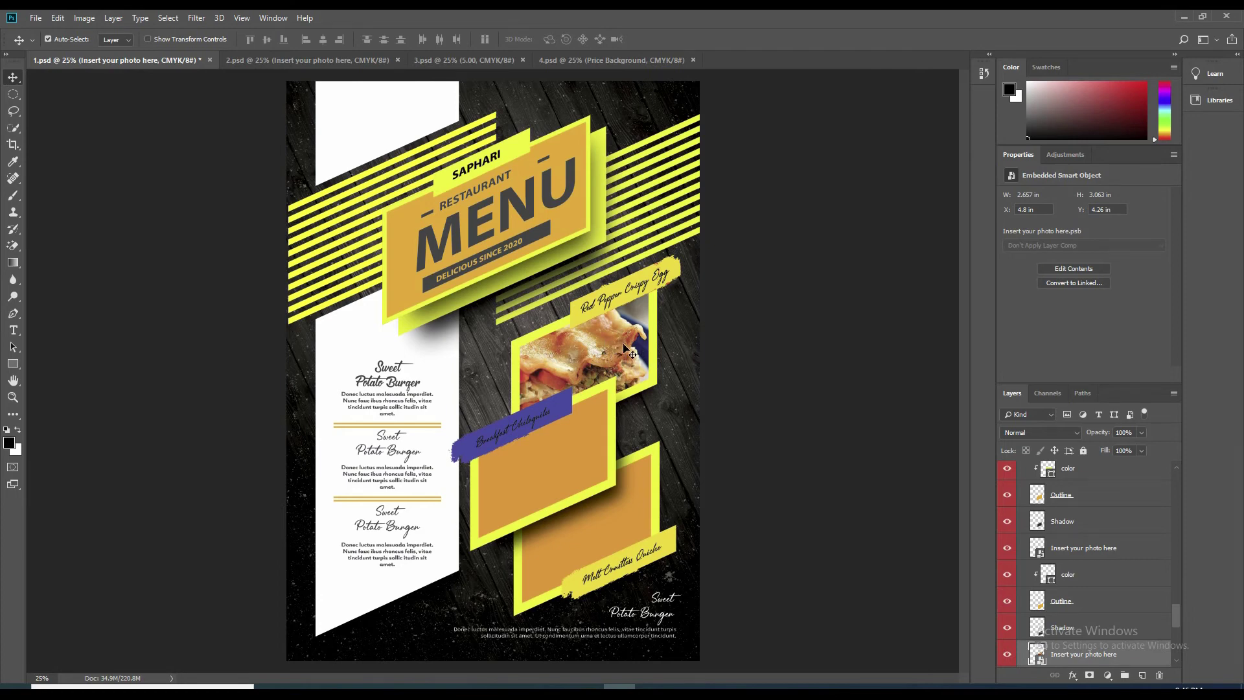
Step: Move from 1.psd through the second and third menu pages to 4.psd
left_click(569, 469)
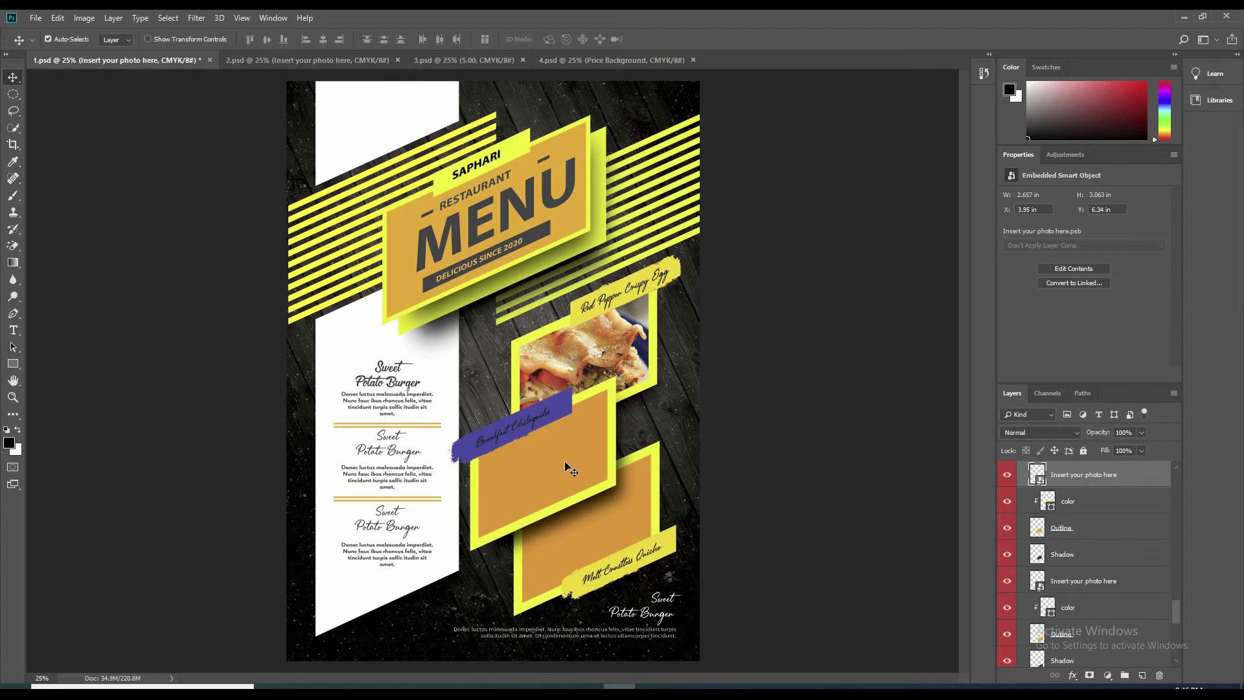
left_click(303, 60)
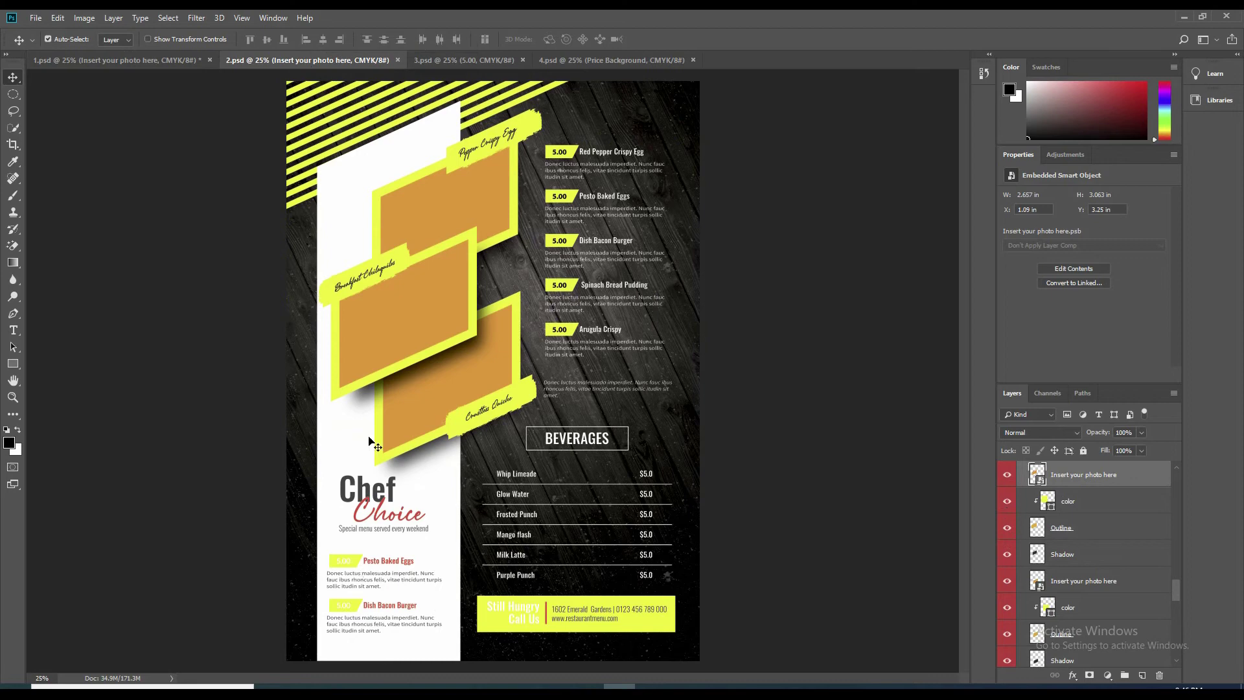
left_click(456, 59)
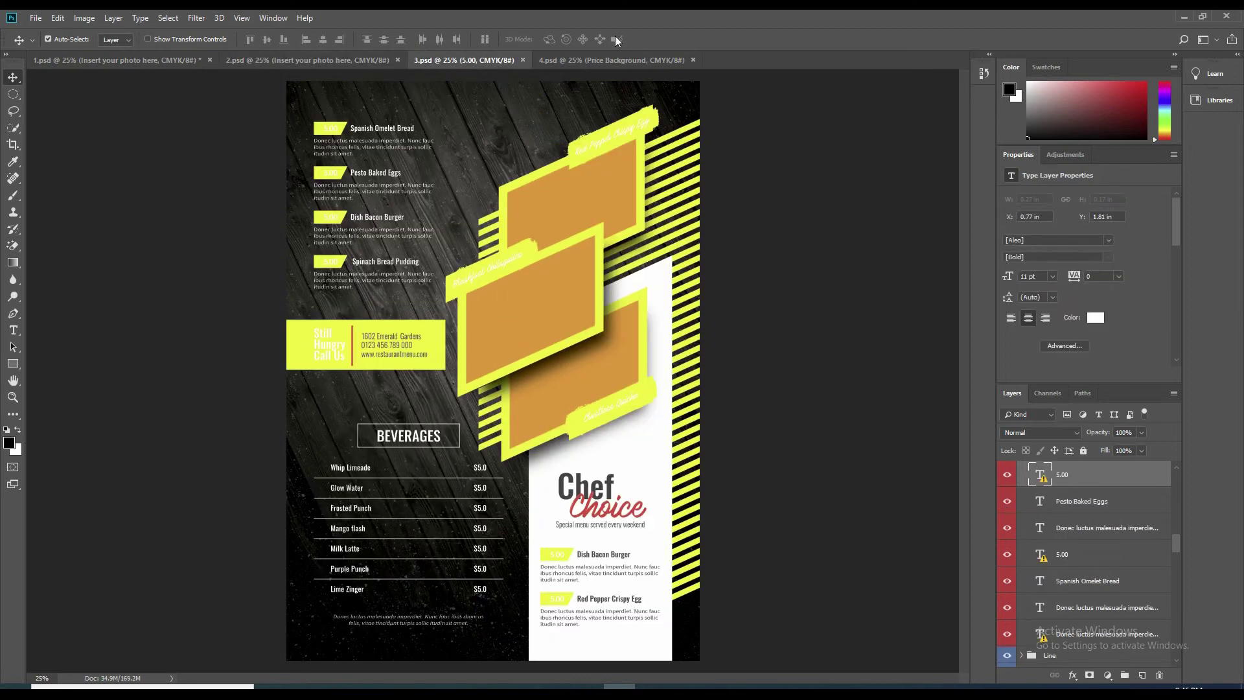
left_click(613, 59)
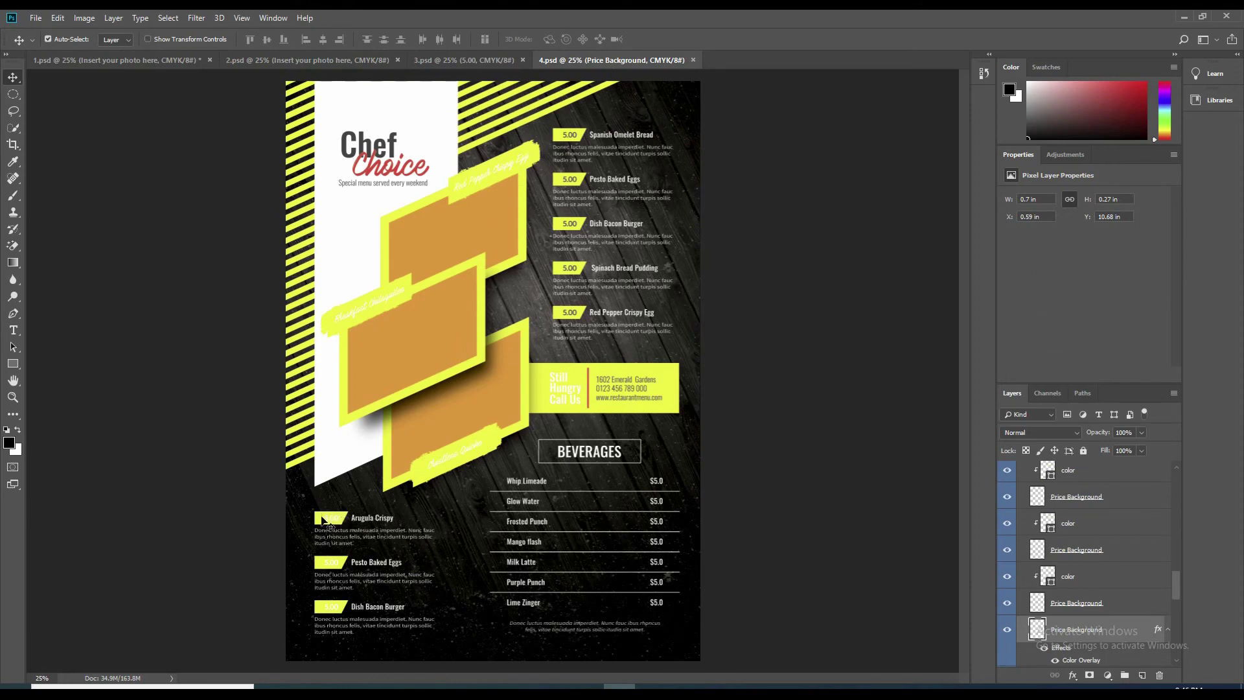
Step: Set the Arugula Crispy Price Background layer's Color Overlay to blue (0b66ed)
left_click(325, 523)
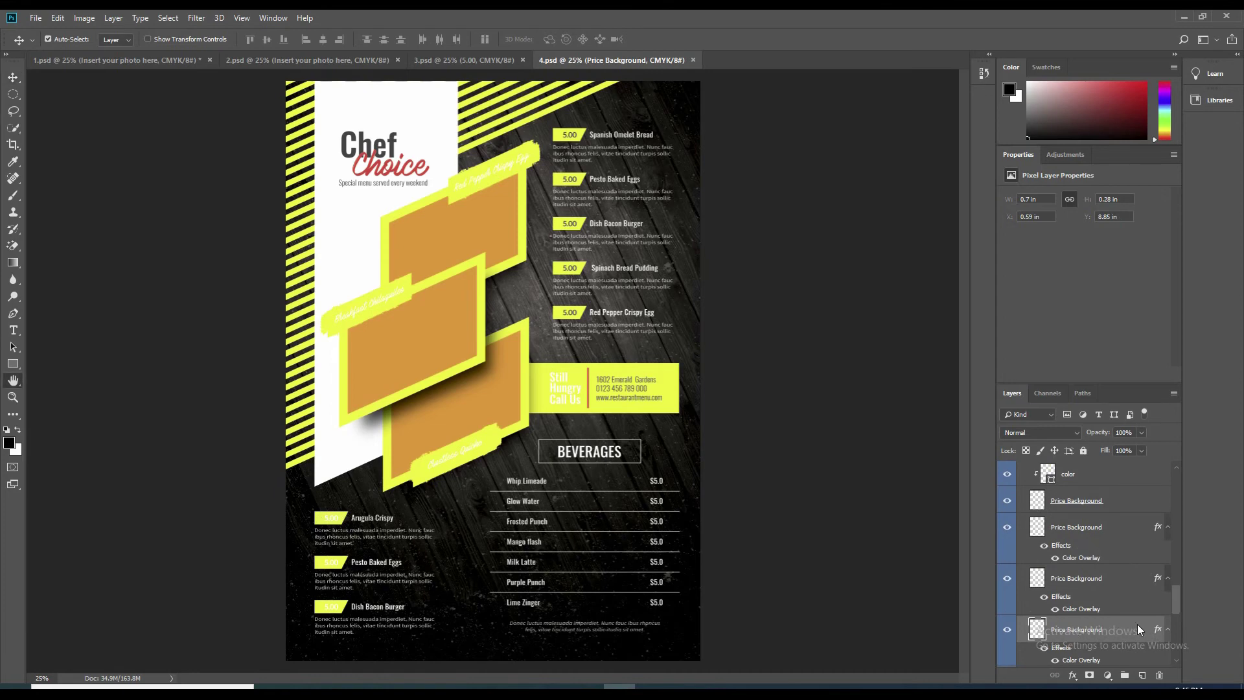
double_click(1137, 623)
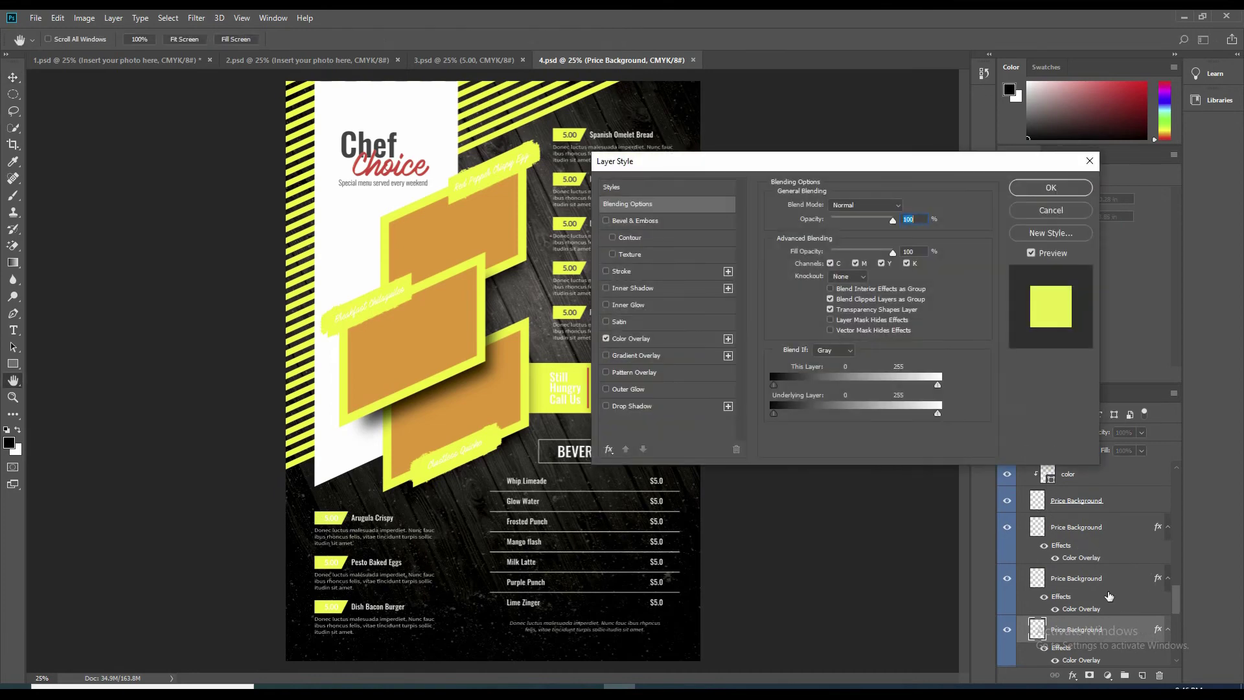
left_click(637, 340)
left_click(908, 205)
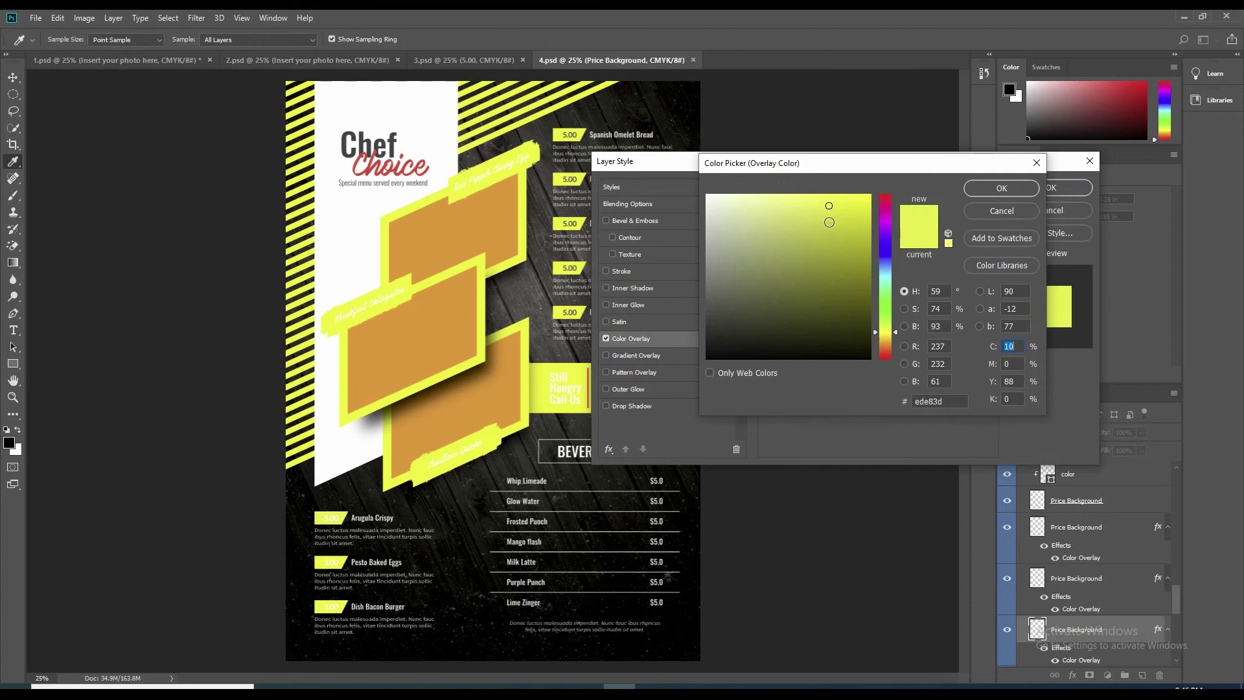
left_click(887, 259)
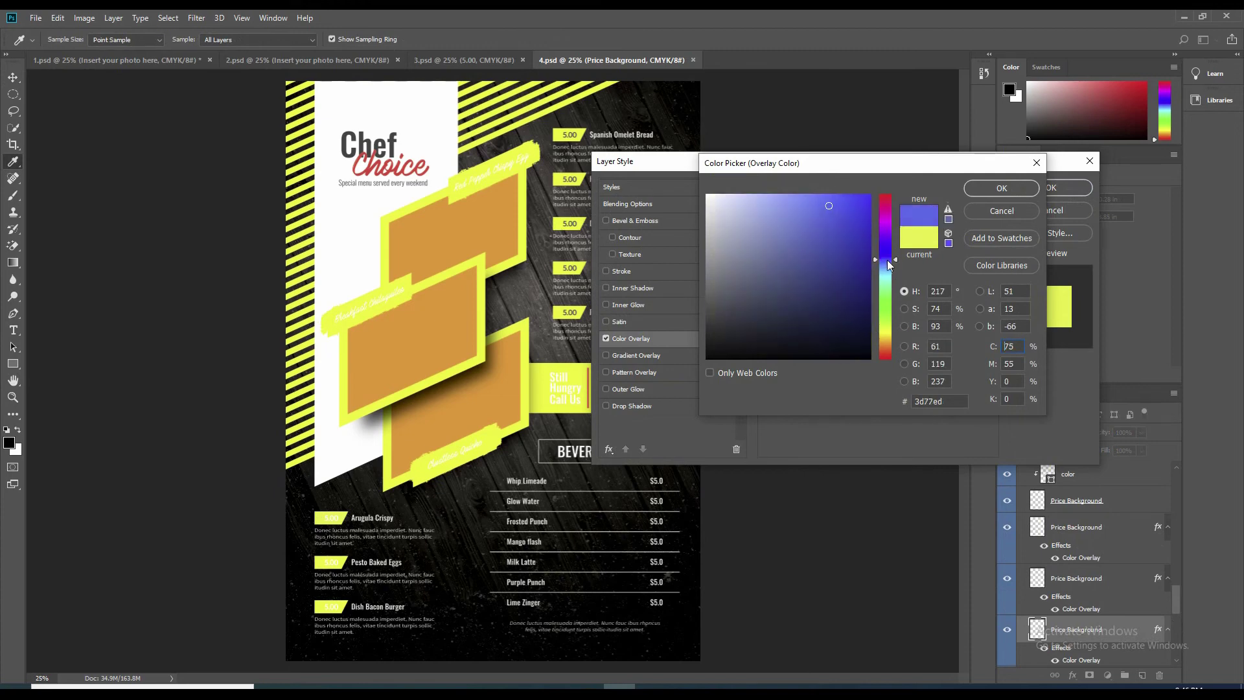
left_click(1017, 192)
left_click(1057, 188)
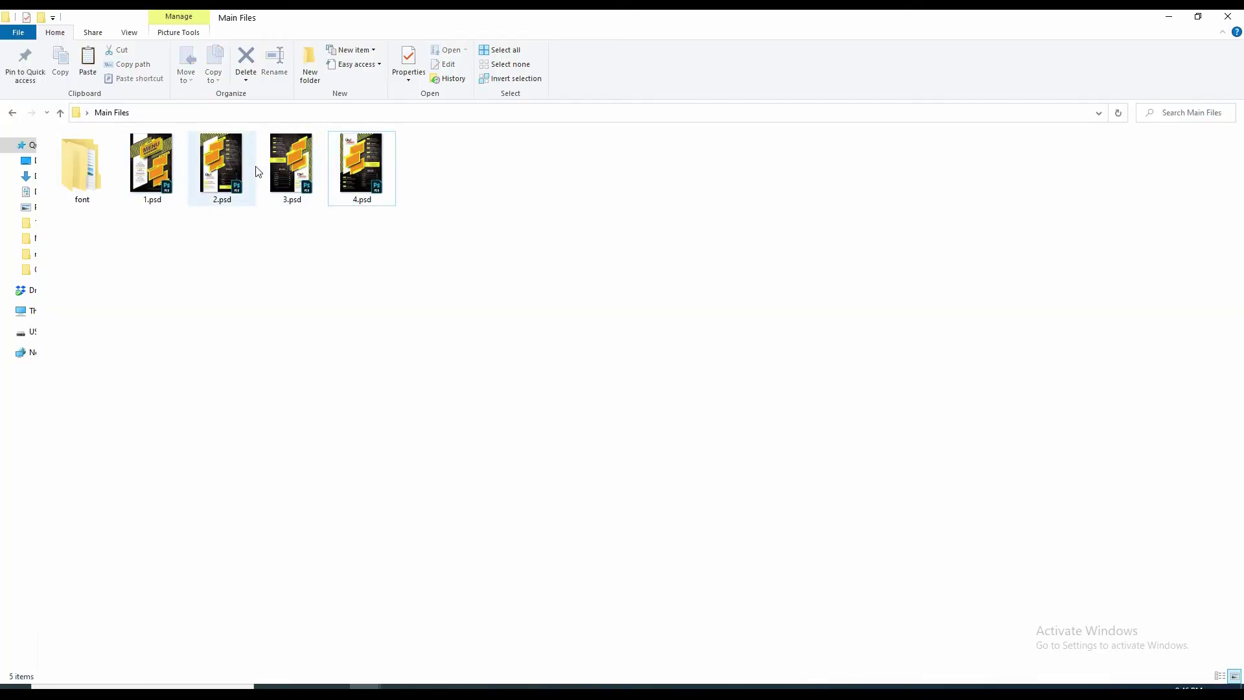
Step: Select 2.psd and then 1.psd in Main Files, then return to Photoshop
left_click(243, 171)
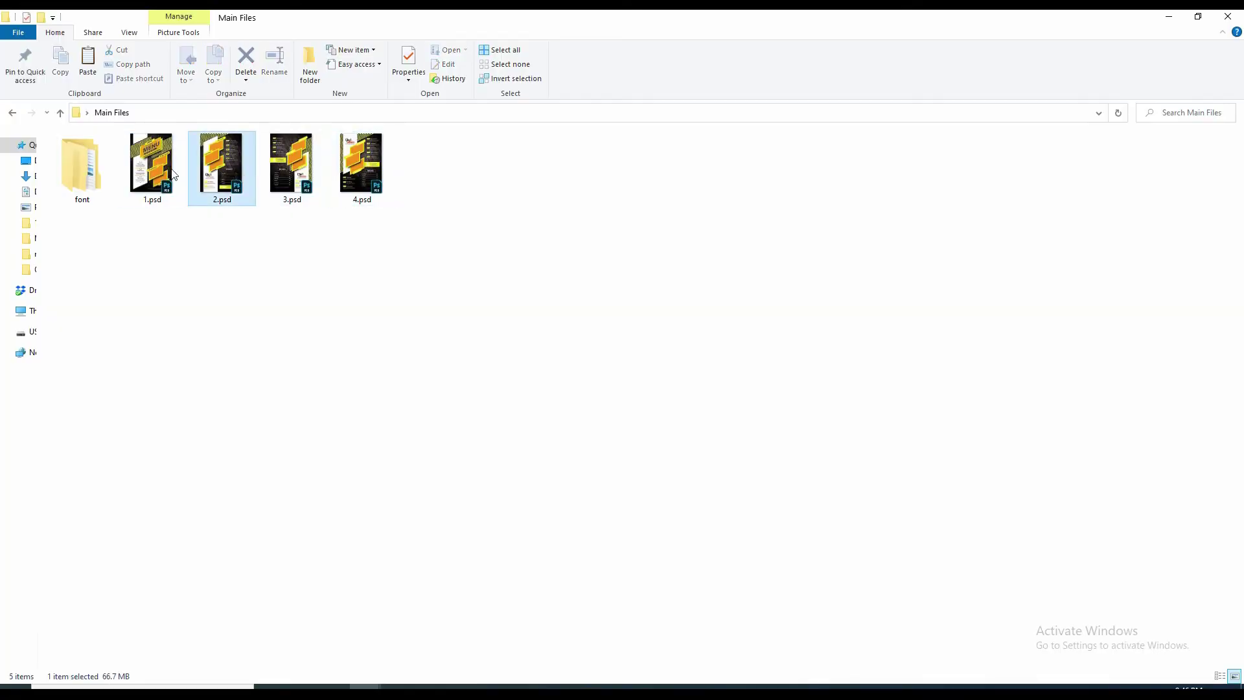
left_click(162, 173)
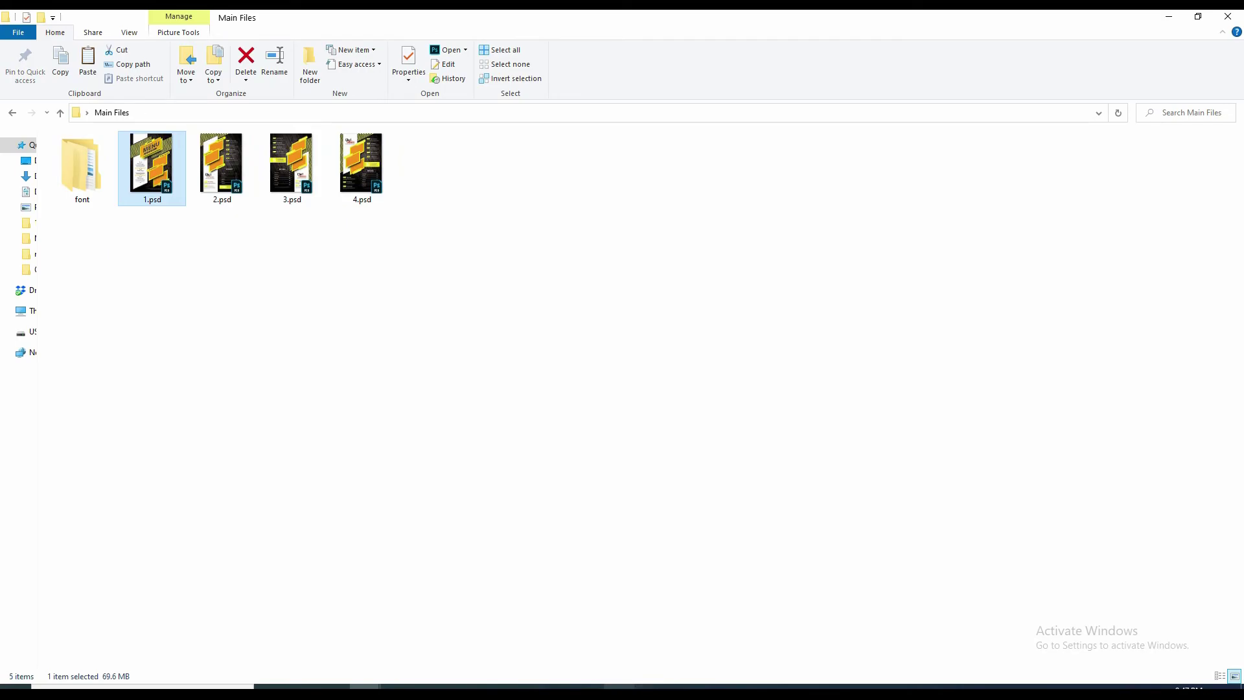
left_click(620, 693)
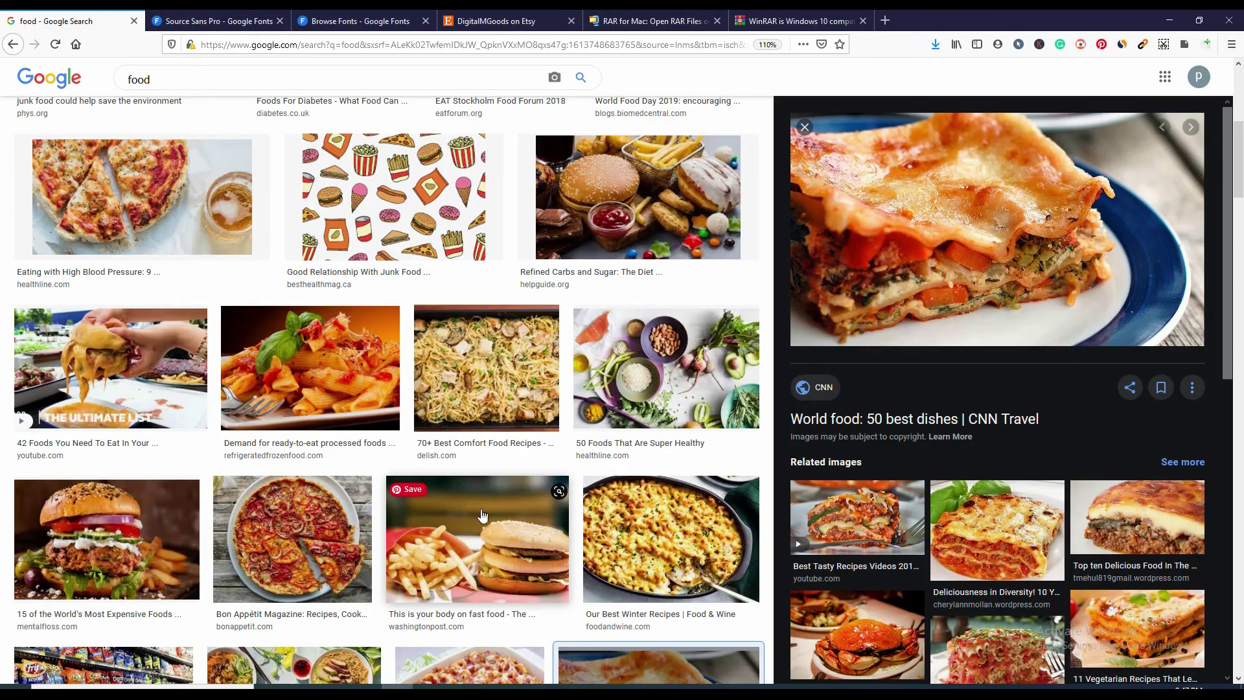
Step: Open the DigitalMGoods Etsy shop tab and go to page 2 of its listings
left_click(497, 21)
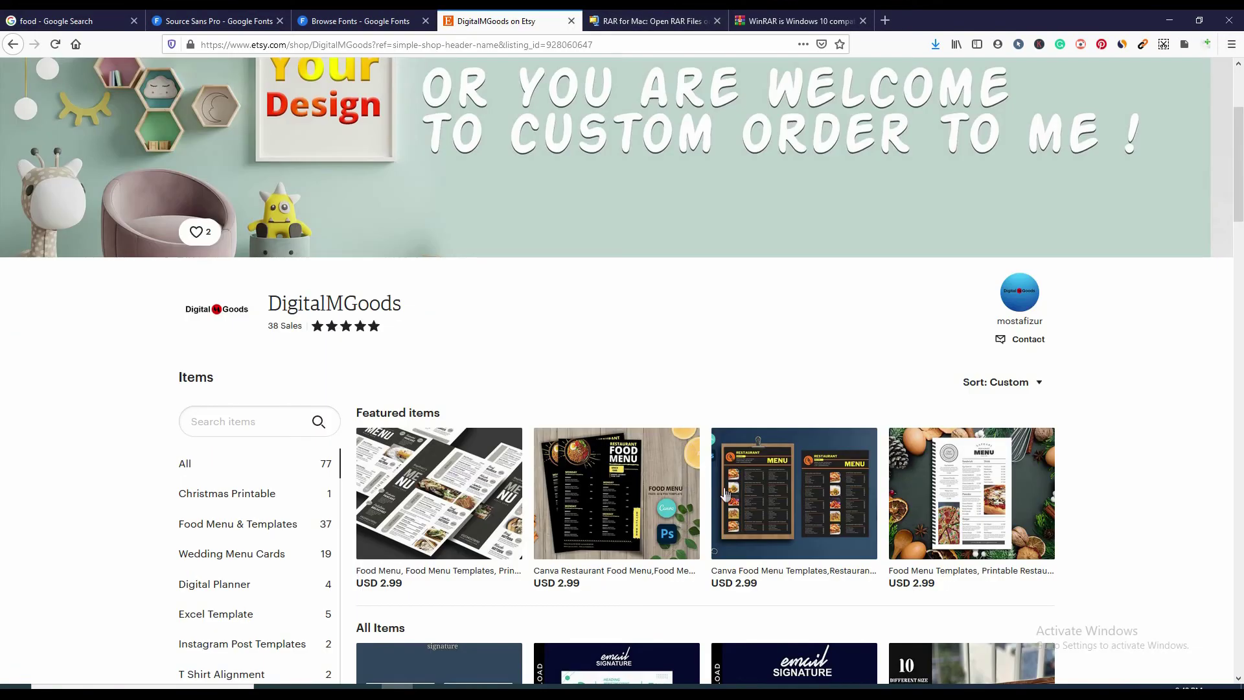
scroll(910, 515, "down", 2)
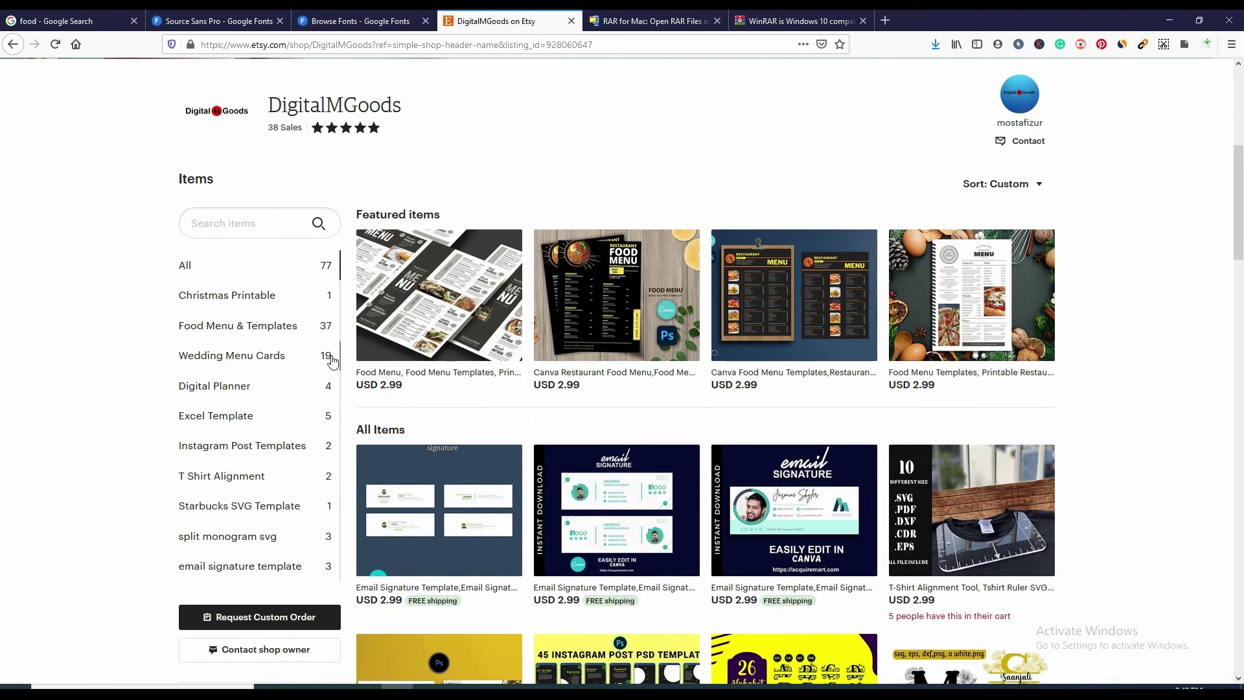
scroll(217, 361, "down", 1)
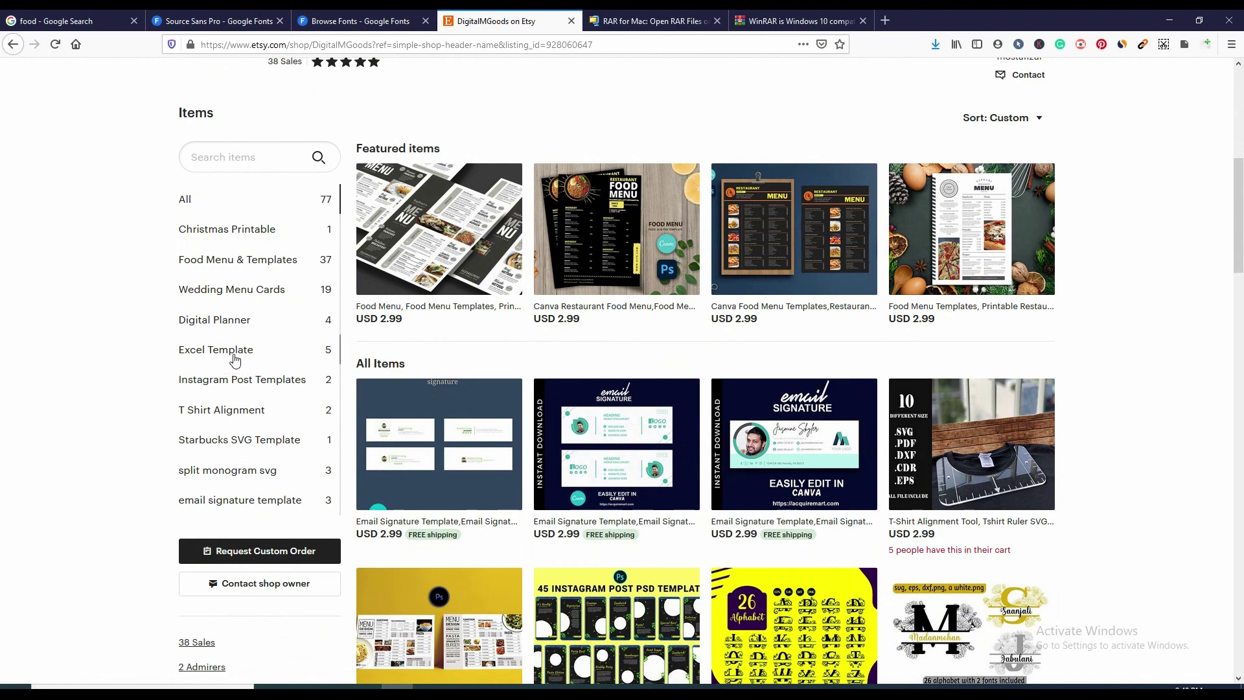
mouse_move(438, 445)
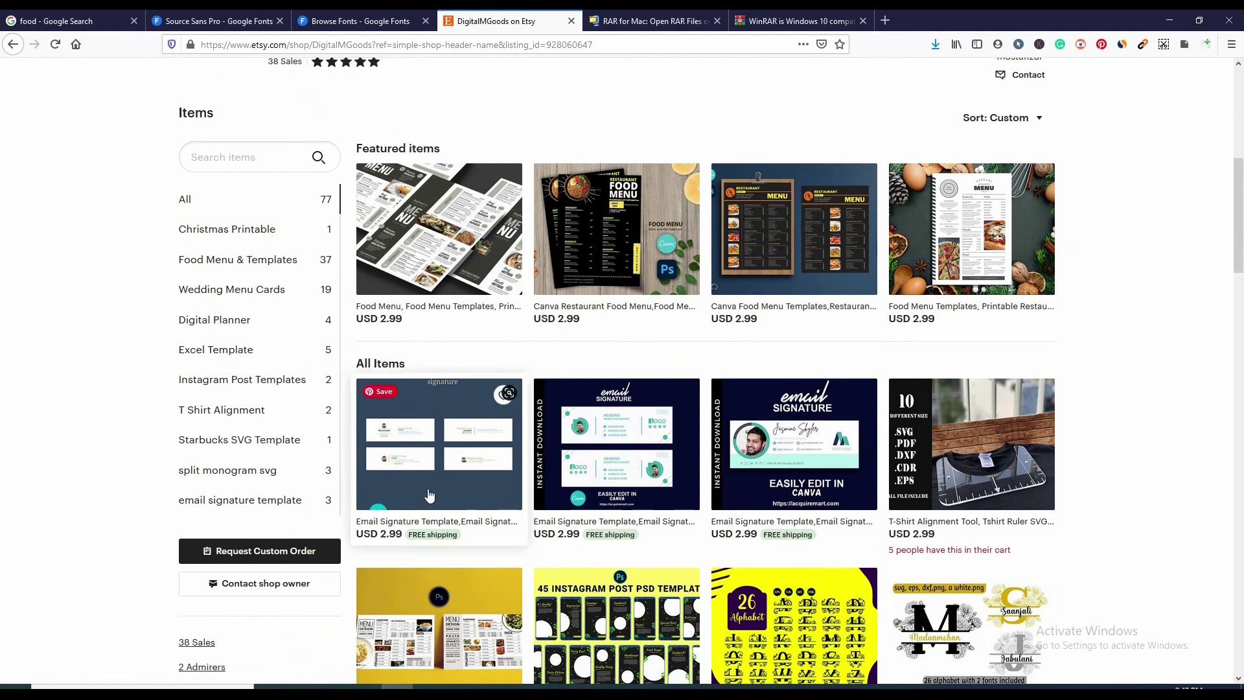
scroll(759, 414, "down", 5)
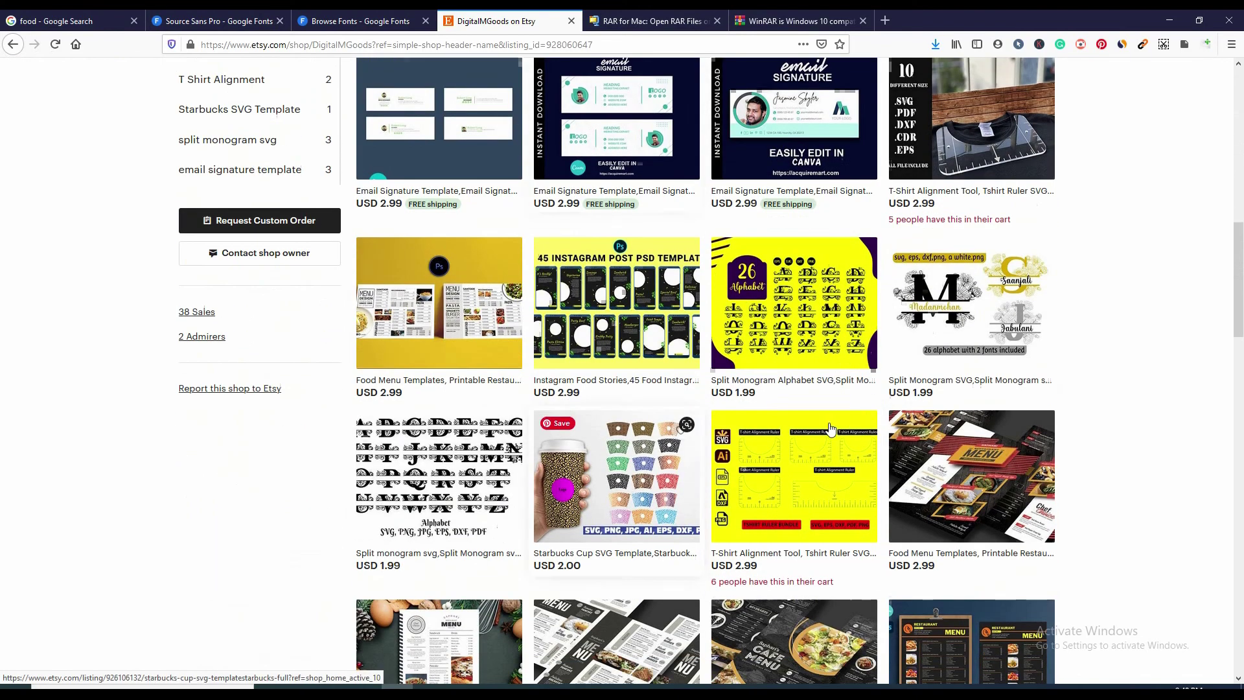
scroll(760, 415, "down", 2)
scroll(759, 414, "down", 3)
scroll(759, 414, "down", 4)
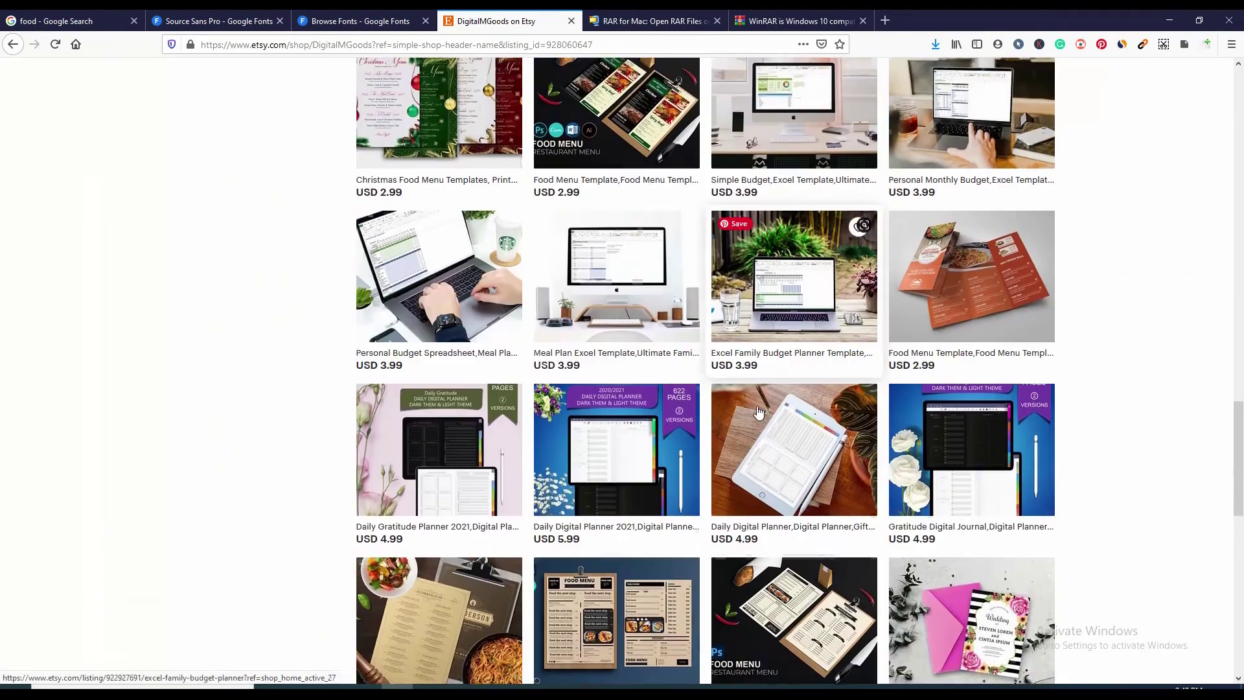
scroll(758, 413, "down", 4)
left_click(441, 361)
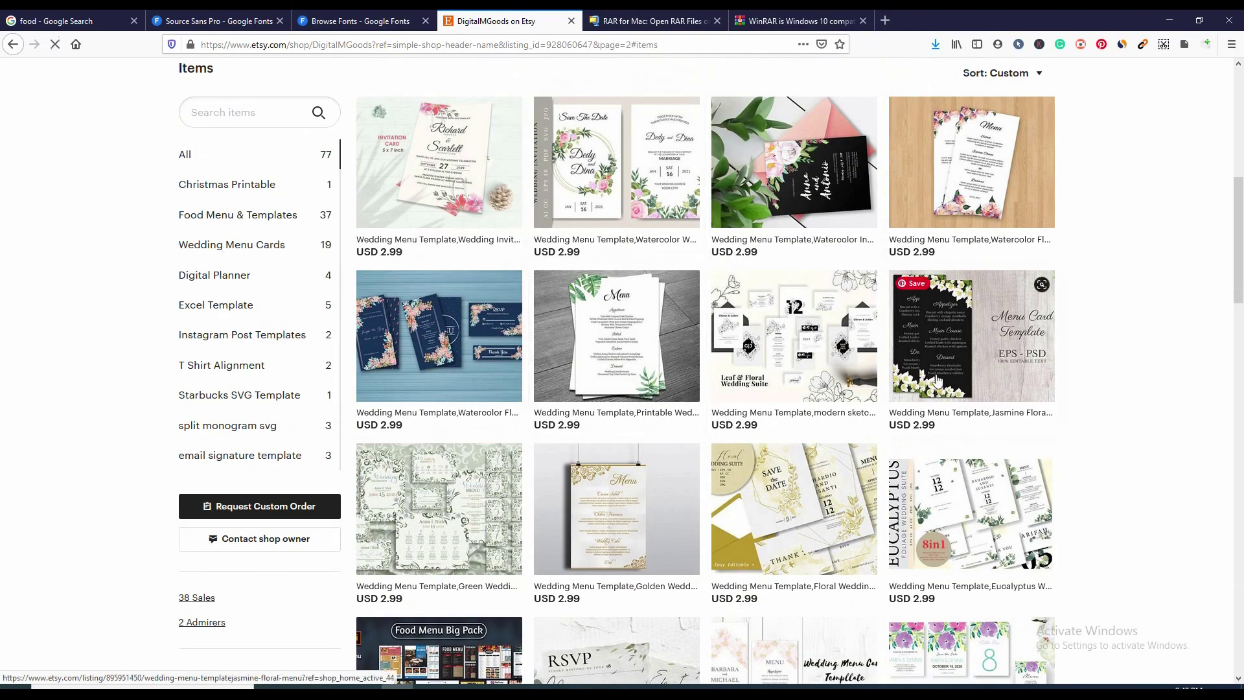
scroll(864, 384, "down", 1)
scroll(866, 382, "down", 4)
scroll(739, 388, "down", 3)
scroll(703, 397, "down", 2)
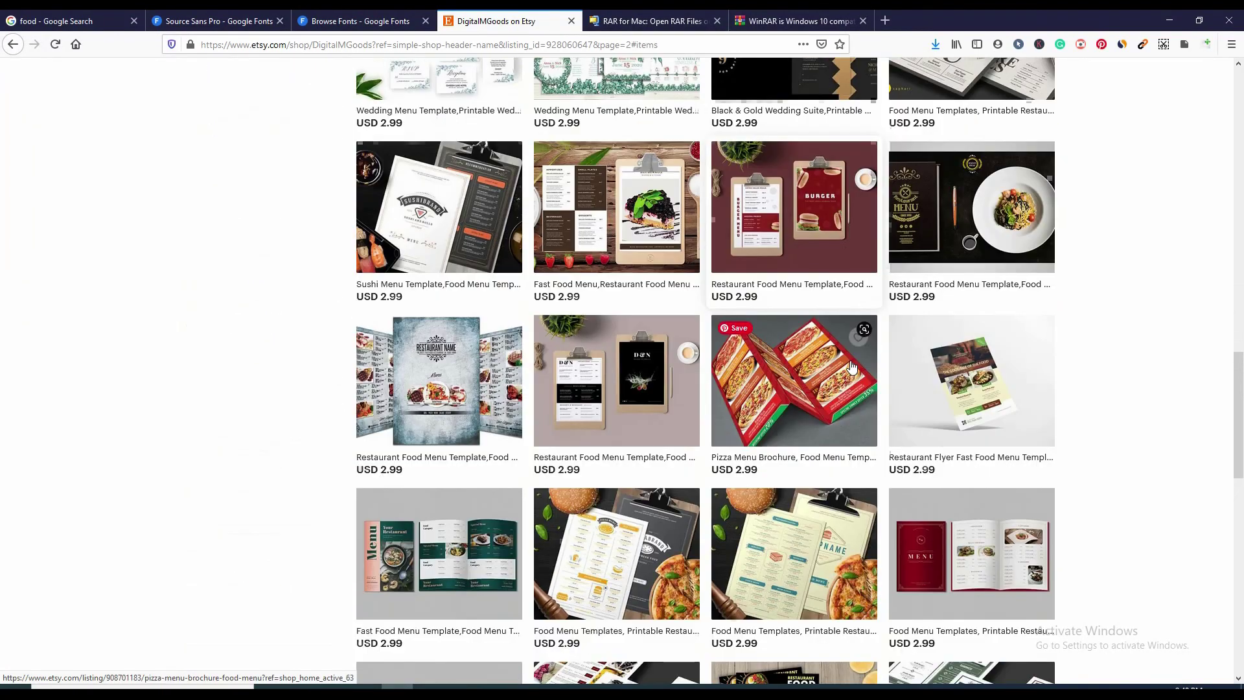
scroll(778, 393, "down", 2)
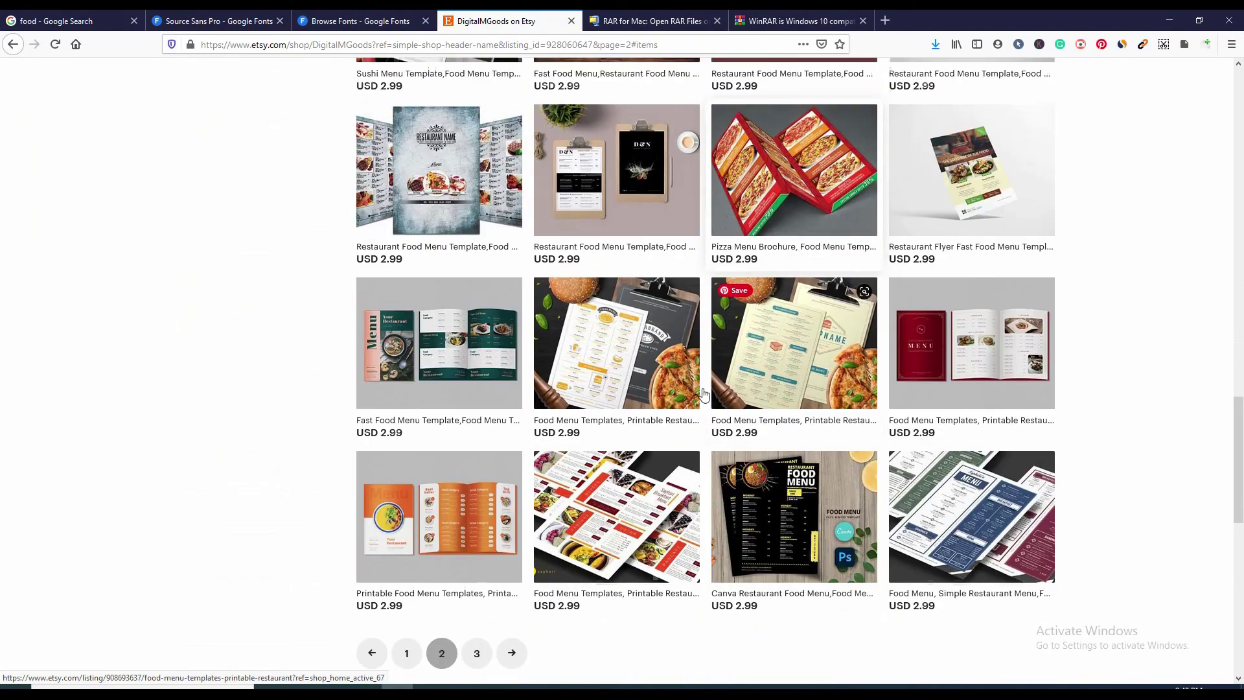
scroll(818, 394, "down", 2)
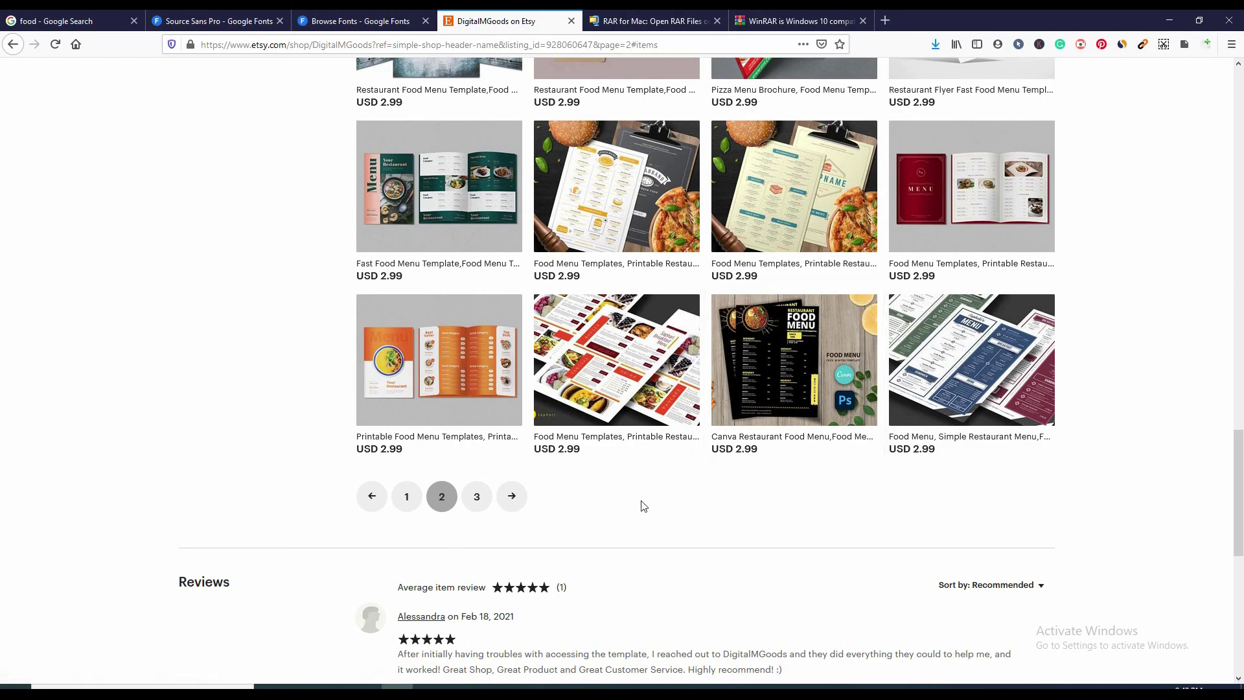
scroll(639, 503, "up", 2)
scroll(667, 502, "down", 3)
scroll(667, 502, "down", 3)
scroll(666, 502, "up", 3)
scroll(667, 503, "up", 5)
scroll(642, 503, "up", 5)
scroll(633, 506, "up", 2)
scroll(633, 505, "up", 5)
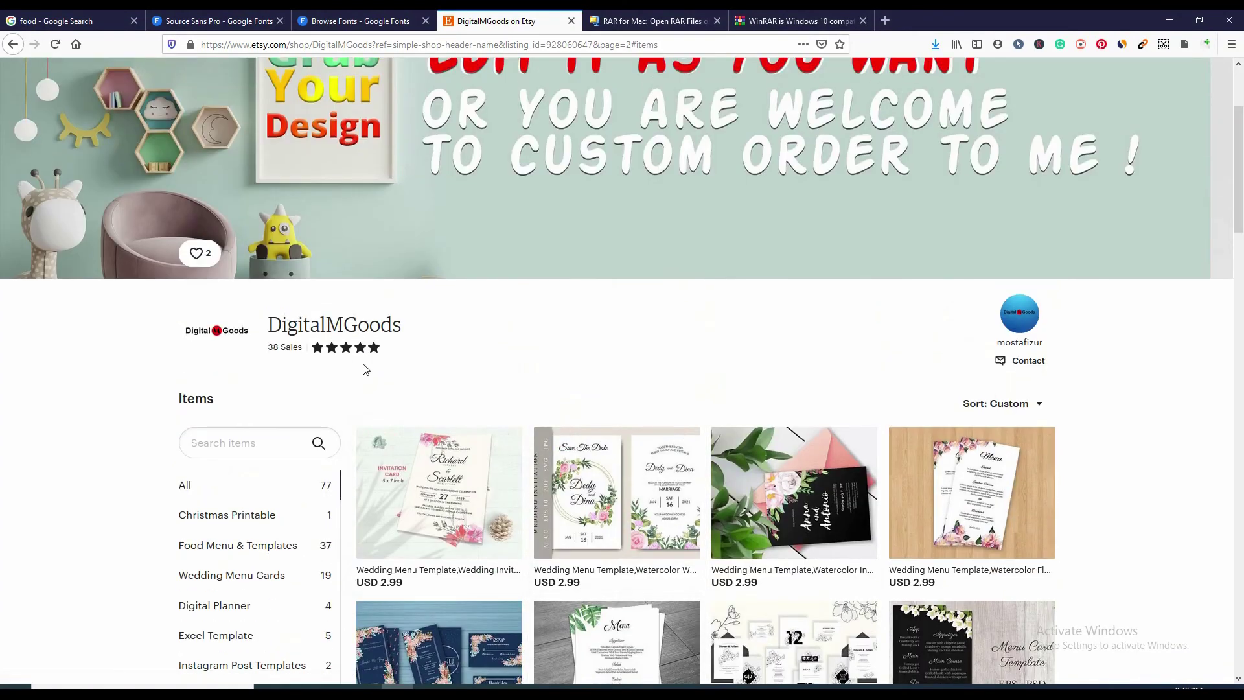
mouse_move(793, 492)
scroll(1031, 467, "down", 3)
scroll(717, 485, "down", 5)
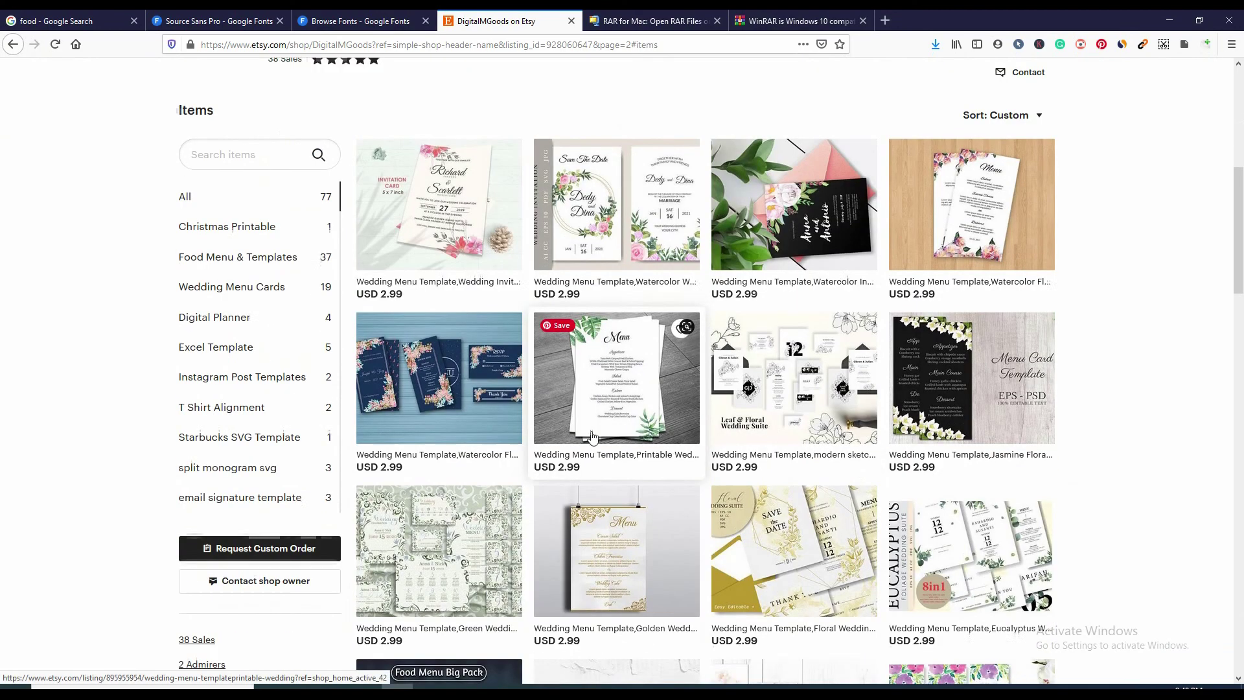
scroll(806, 466, "down", 5)
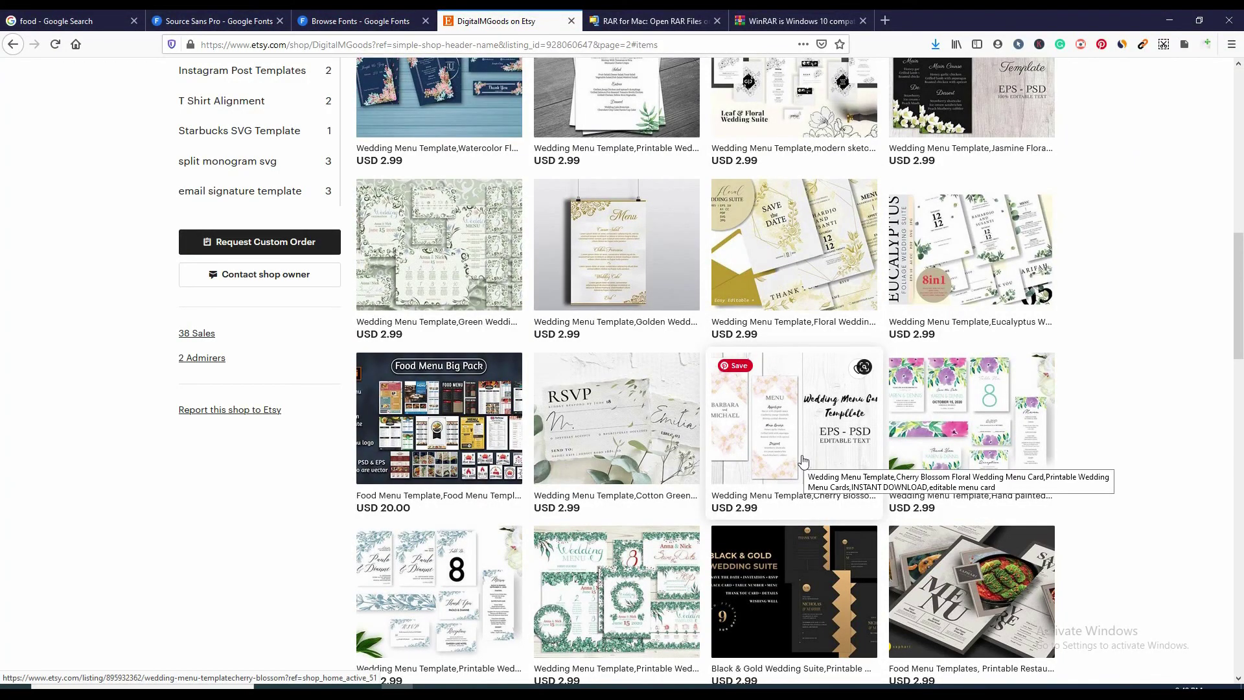
scroll(583, 456, "down", 3)
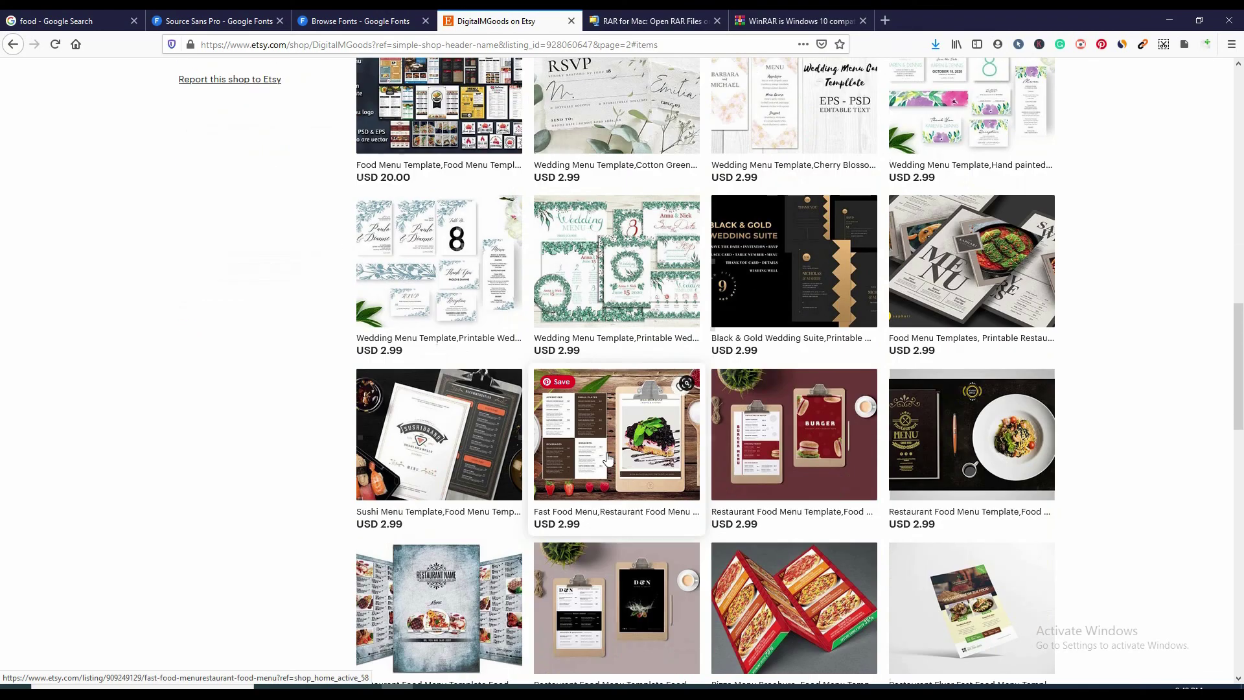
scroll(608, 458, "down", 3)
scroll(583, 466, "down", 2)
scroll(509, 451, "down", 2)
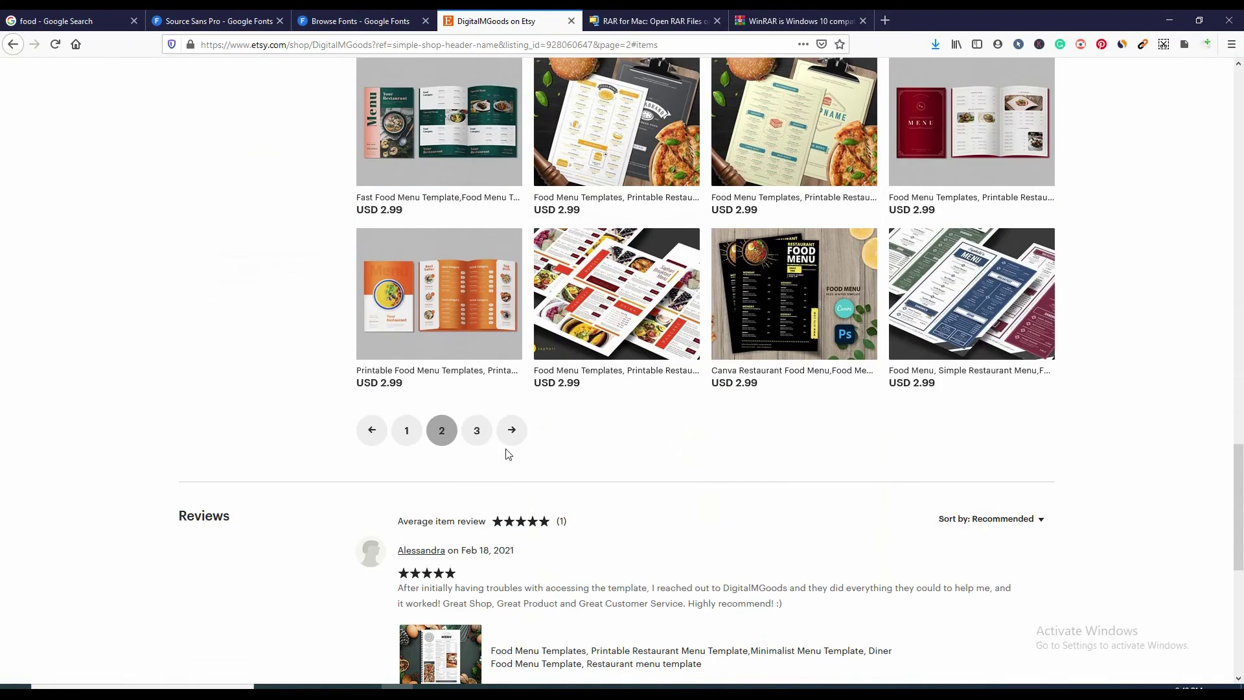
scroll(509, 450, "up", 15)
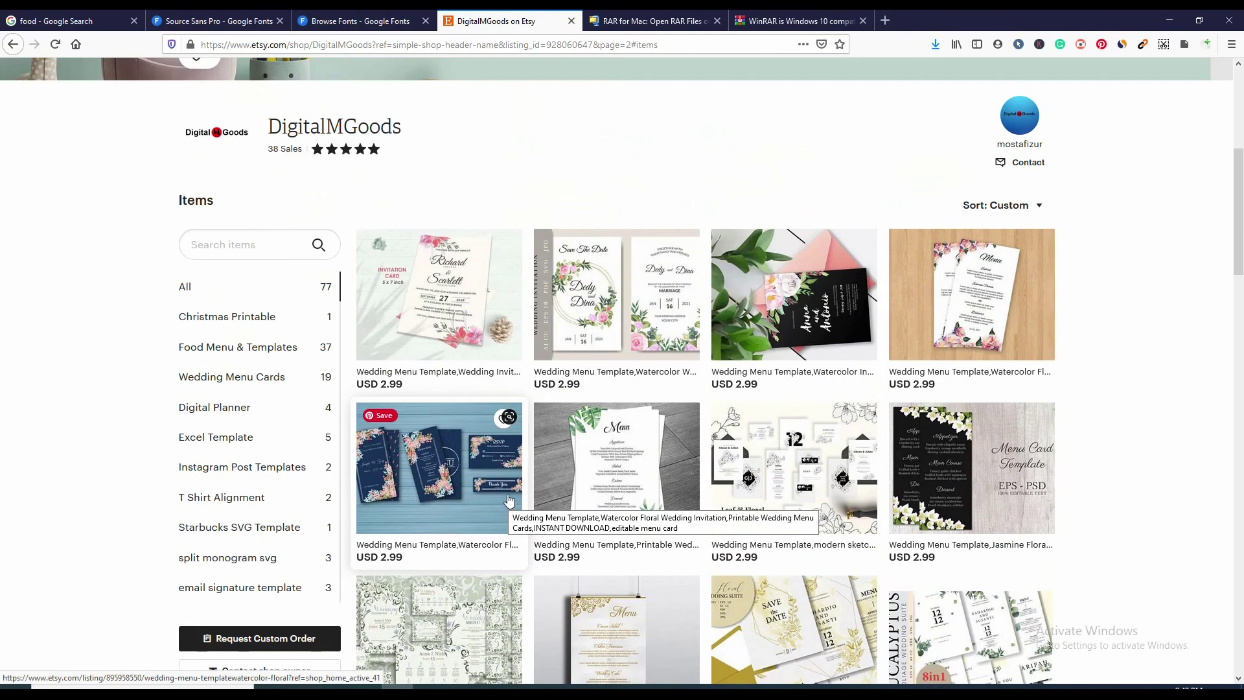